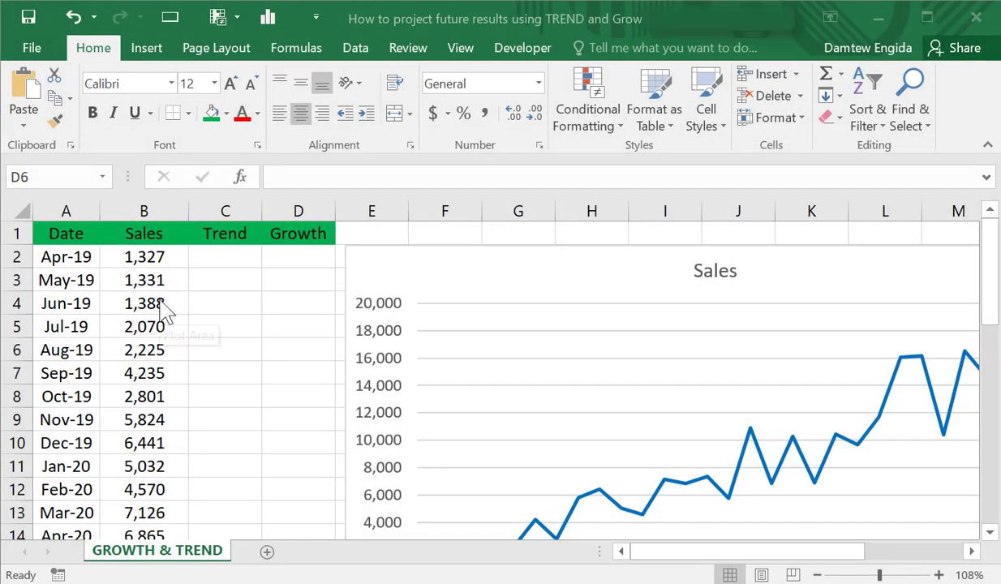
# Select the Trend and Growth column headings
pyautogui.click(232, 232)
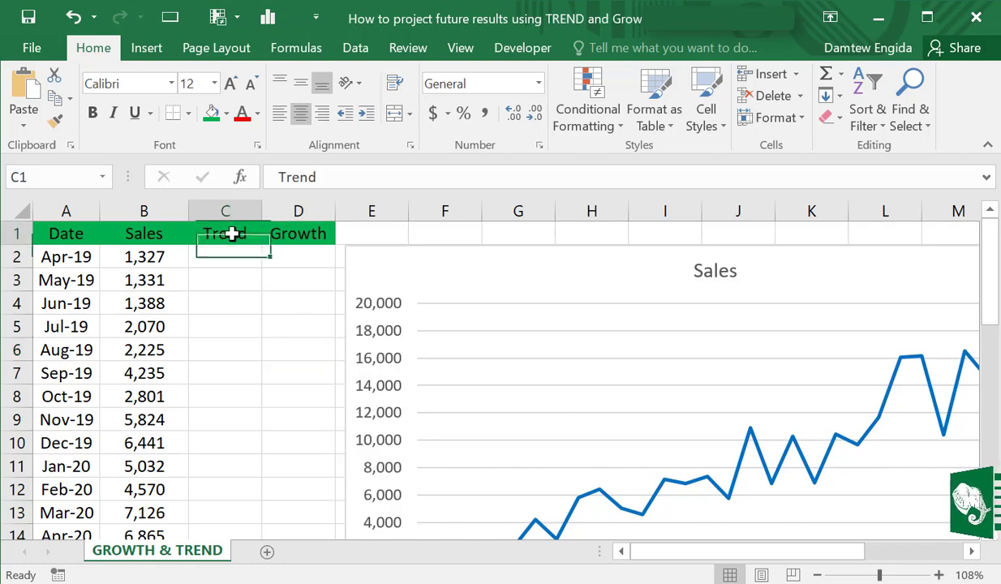
pyautogui.click(294, 235)
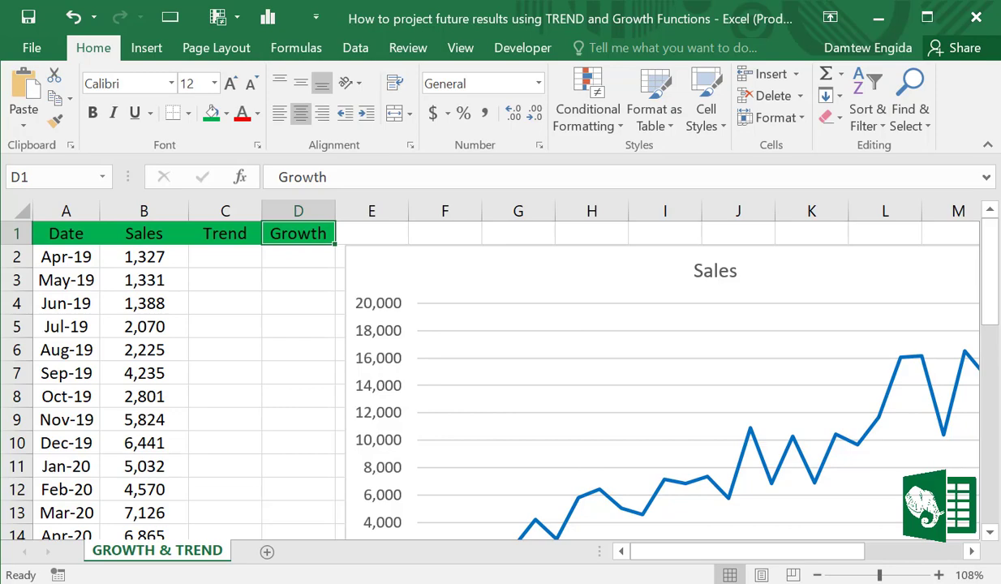
pyautogui.moveTo(661, 558); pyautogui.dragTo(754, 555)
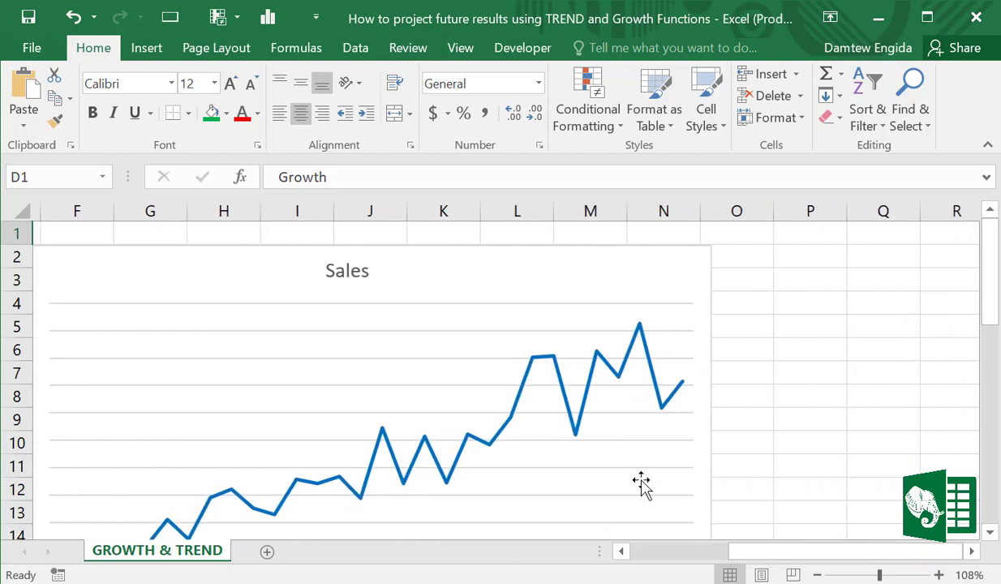
# Add a trendline to the Sales series and set its type to Exponential
pyautogui.click(494, 438)
pyautogui.rightClick(496, 441)
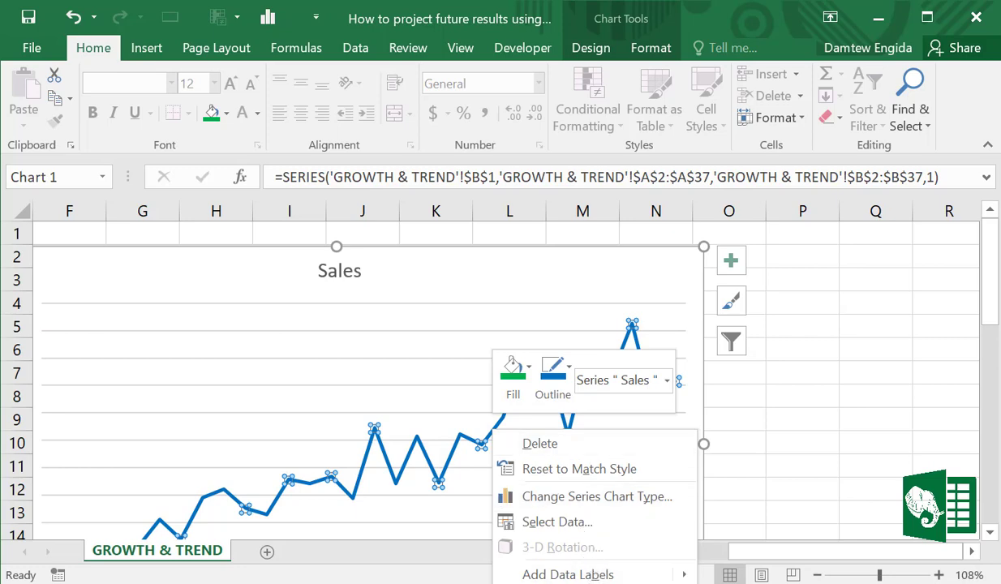
pyautogui.click(551, 582)
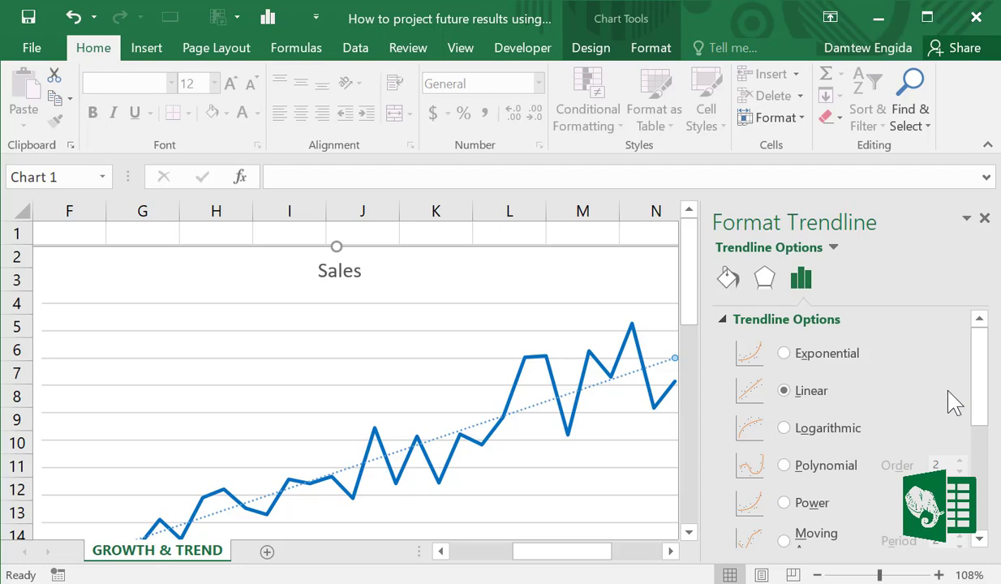
pyautogui.moveTo(982, 375); pyautogui.dragTo(985, 442)
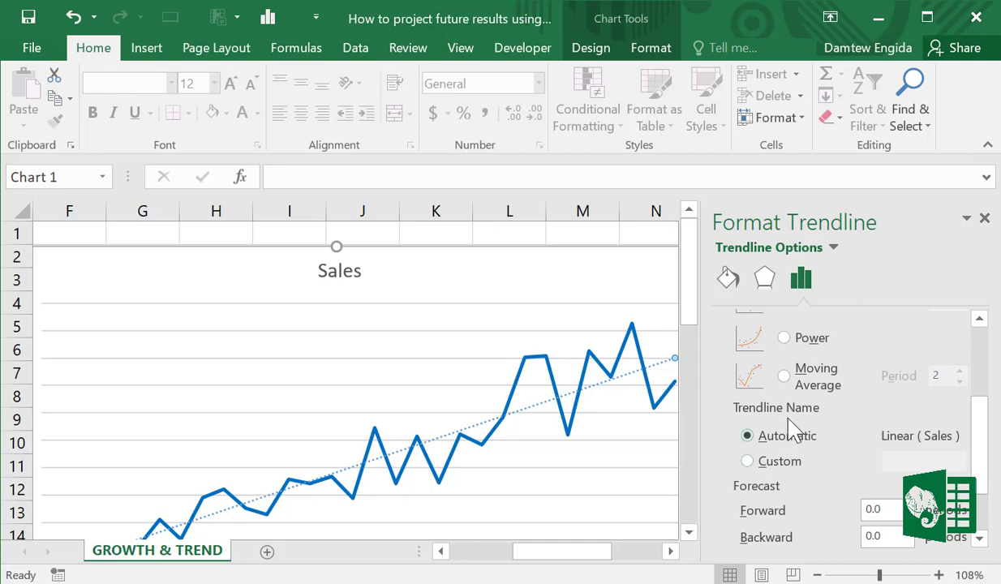
pyautogui.scroll(3, 977, 429)
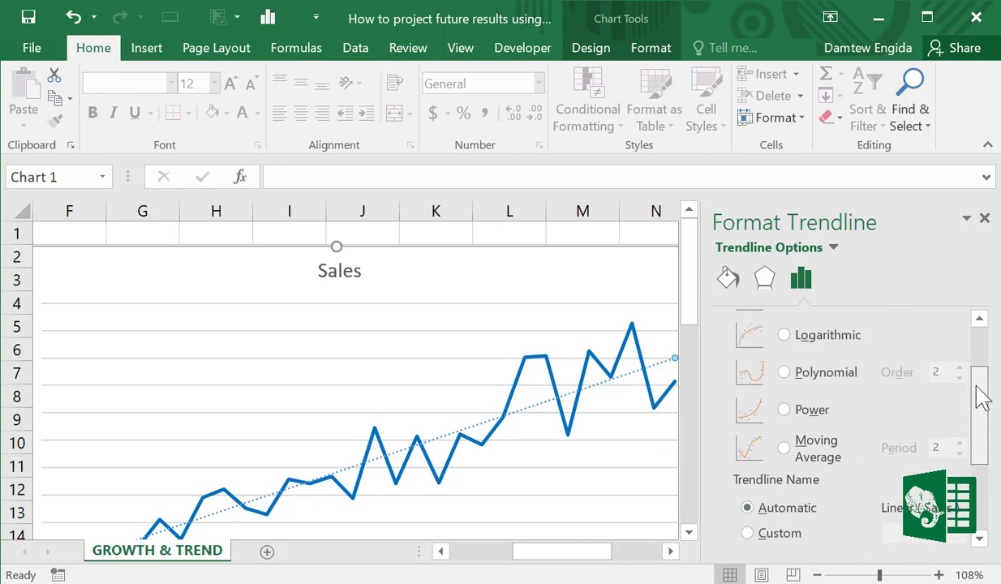
pyautogui.scroll(3, 977, 381)
pyautogui.click(768, 355)
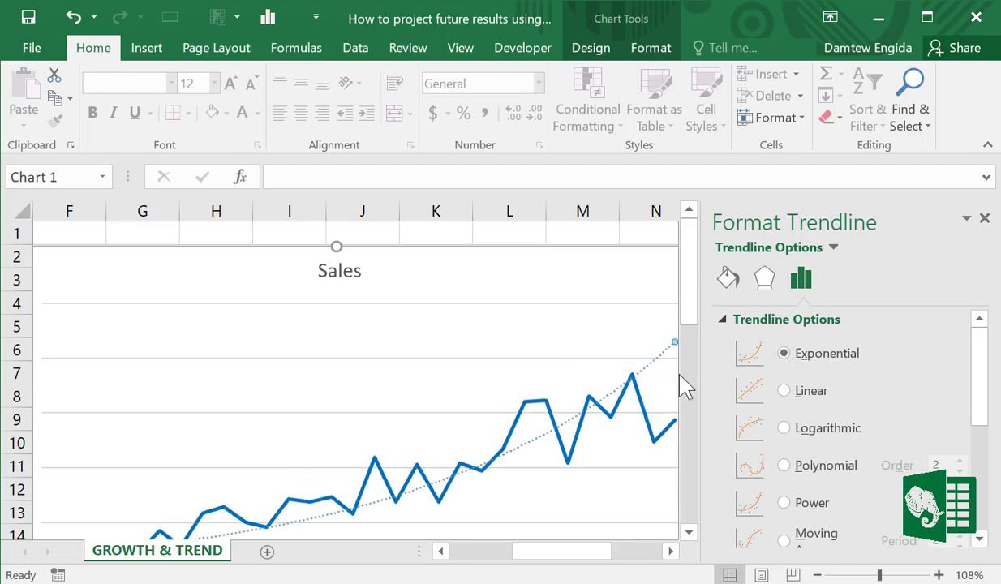
# Switch the Sales trendline to Logarithmic and scroll the pane down to Forecast
pyautogui.moveTo(577, 559)
pyautogui.mouseDown()
pyautogui.moveTo(634, 561)
pyautogui.moveTo(587, 558)
pyautogui.mouseUp()
pyautogui.click(783, 428)
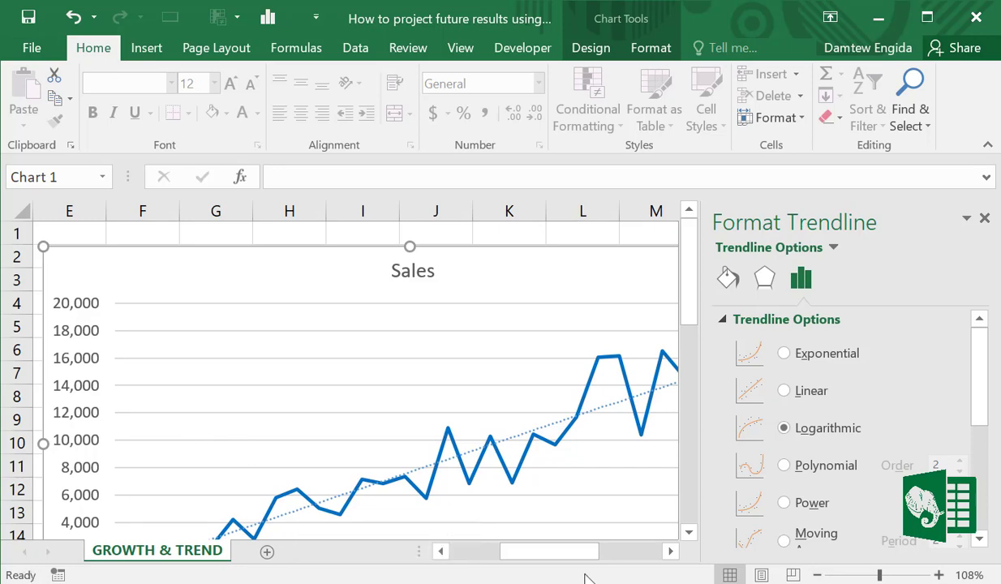
pyautogui.moveTo(561, 557); pyautogui.dragTo(583, 556)
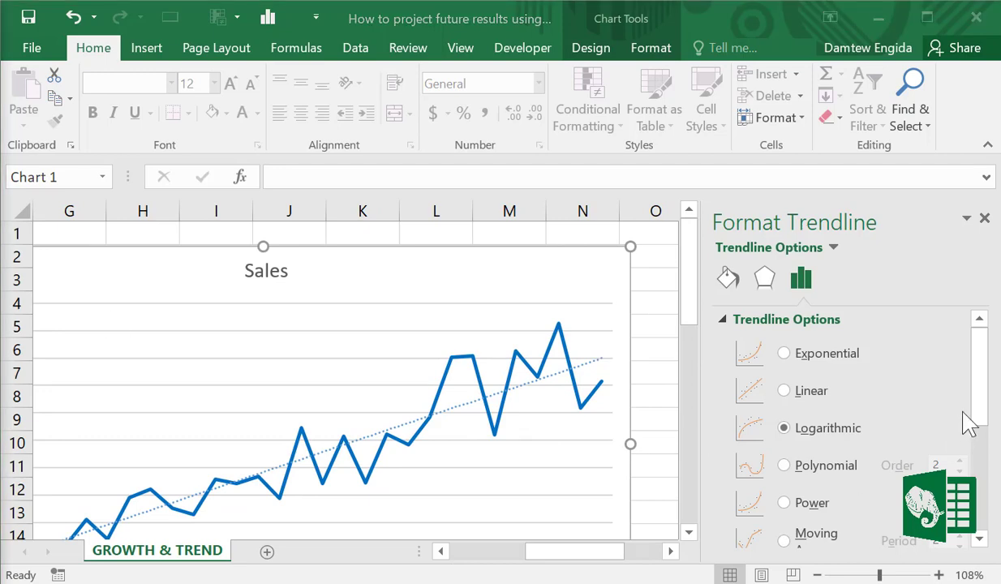
pyautogui.click(978, 438)
pyautogui.moveTo(978, 424); pyautogui.dragTo(982, 509)
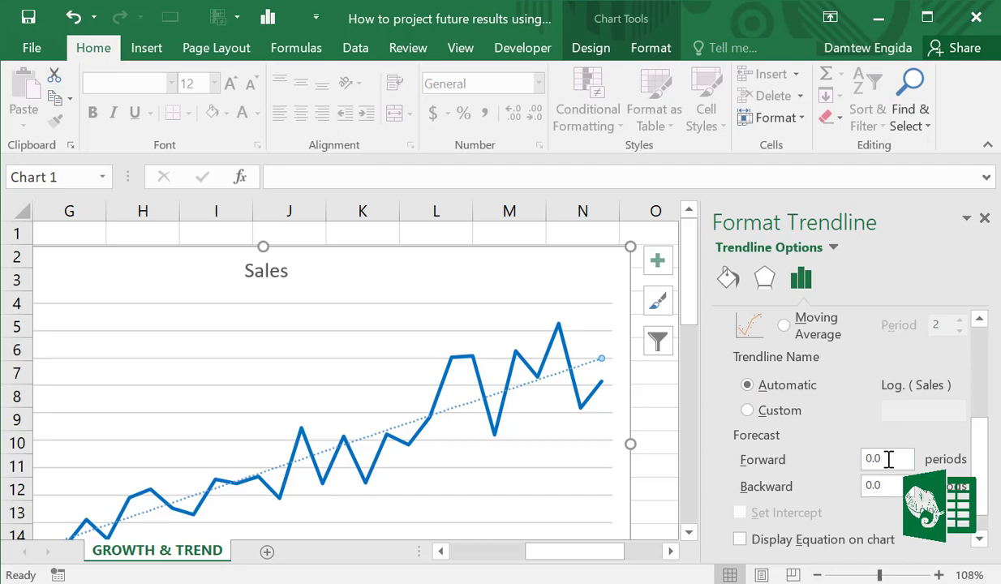
# Set the trendline's Forward forecast to 6 periods
pyautogui.moveTo(877, 459); pyautogui.dragTo(855, 460)
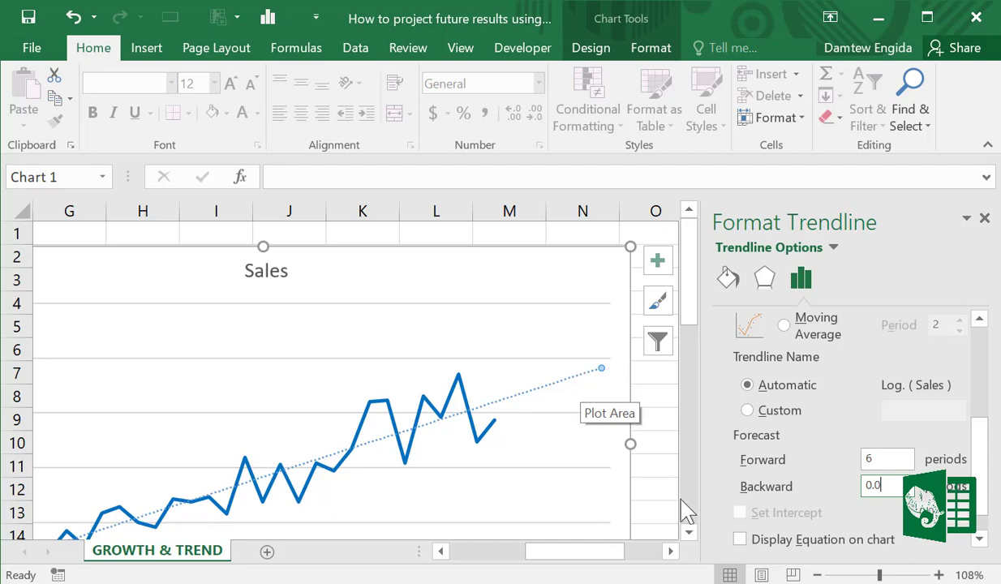
pyautogui.moveTo(693, 323); pyautogui.dragTo(675, 340)
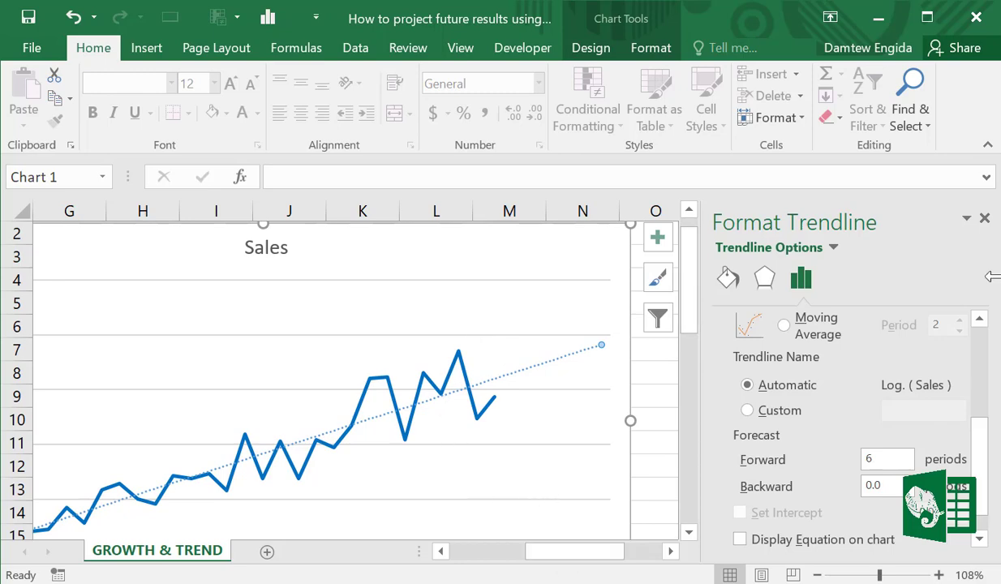
# Close the Format Trendline pane and delete the trendline from the Sales chart
pyautogui.click(984, 218)
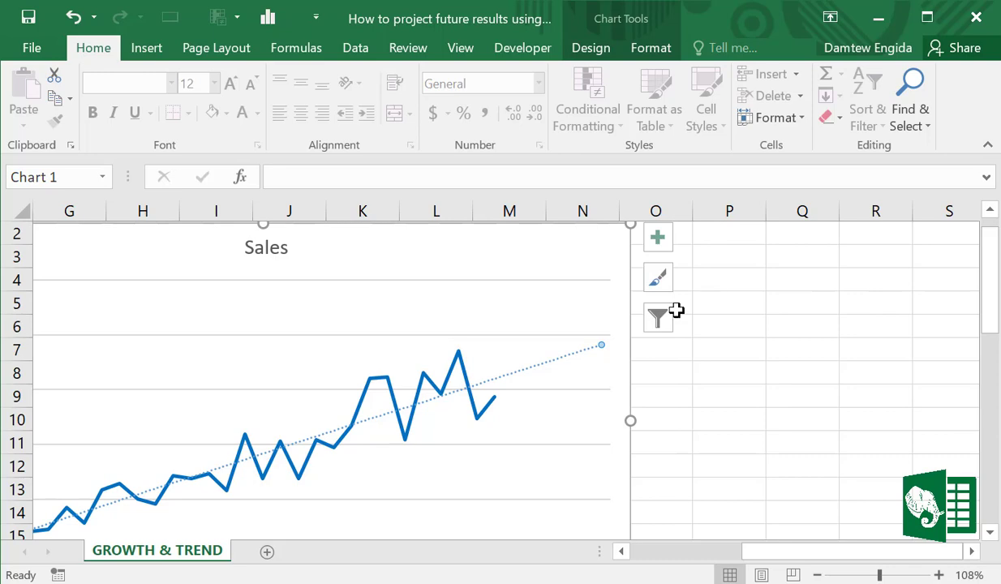
pyautogui.moveTo(759, 557); pyautogui.dragTo(651, 560)
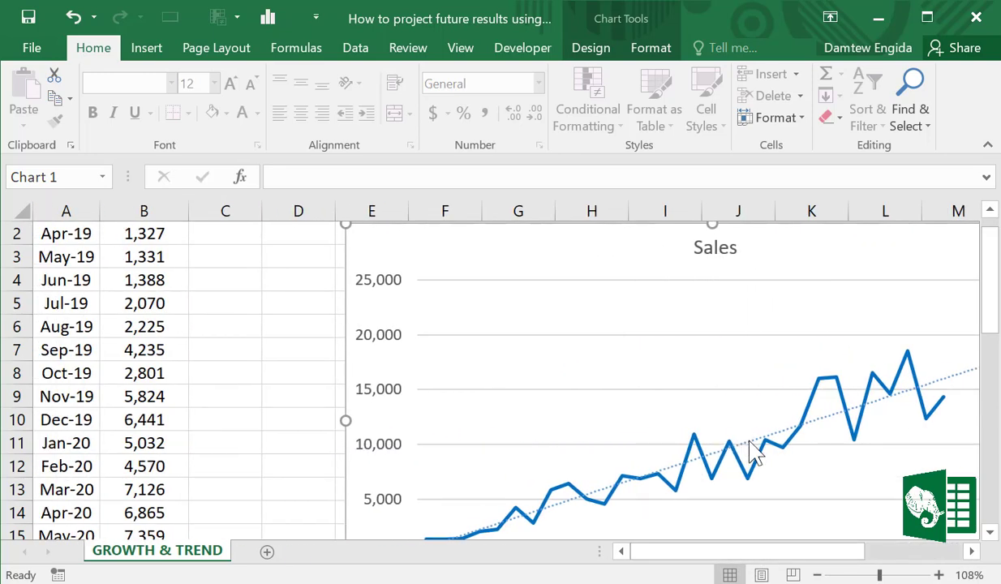
pyautogui.press('Delete')
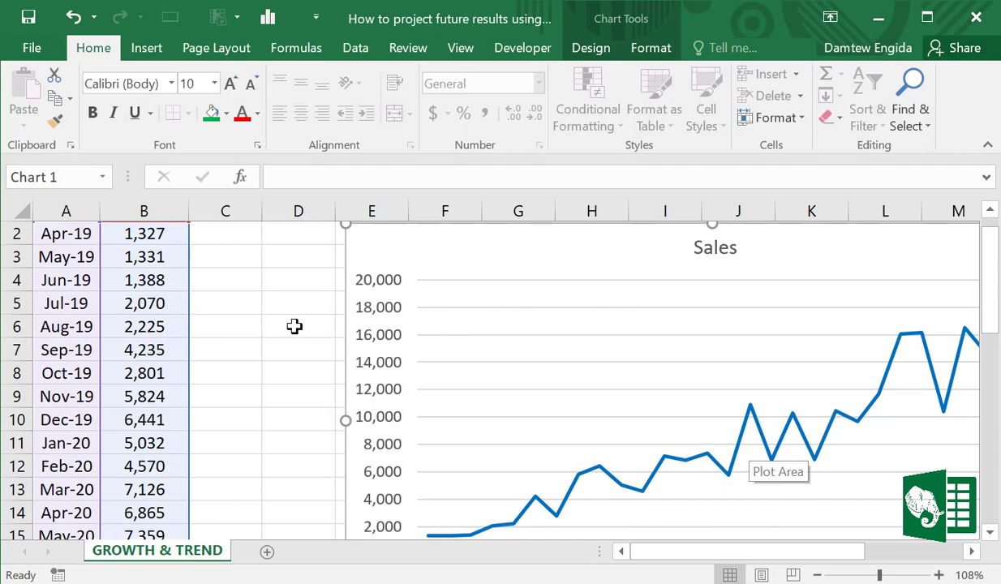
pyautogui.scroll(1, 264, 389)
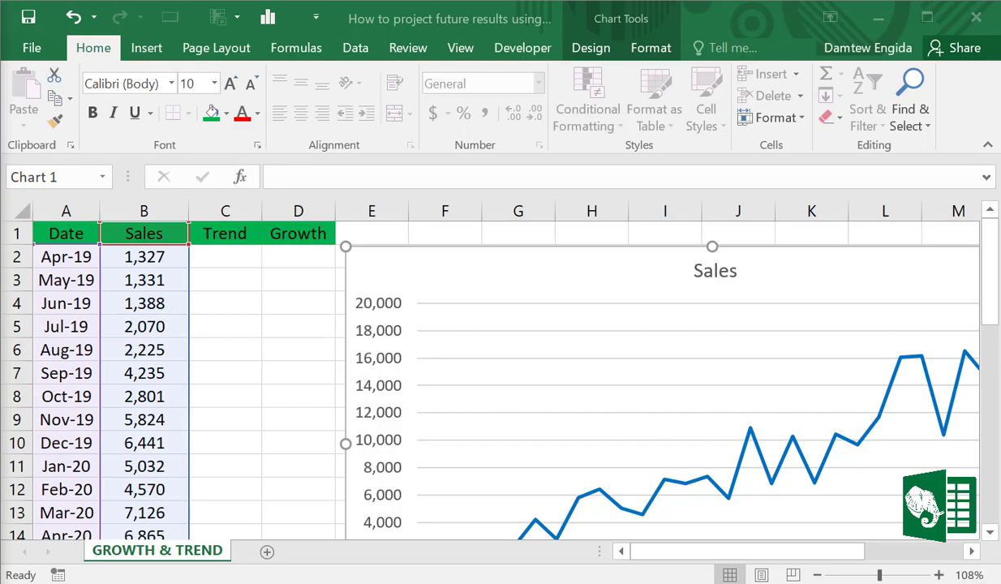
# Enter =TREND(B2:B31) as an array formula across C2:C31
pyautogui.click(222, 254)
pyautogui.moveTo(217, 252); pyautogui.dragTo(213, 481)
pyautogui.scroll(6, 222, 371)
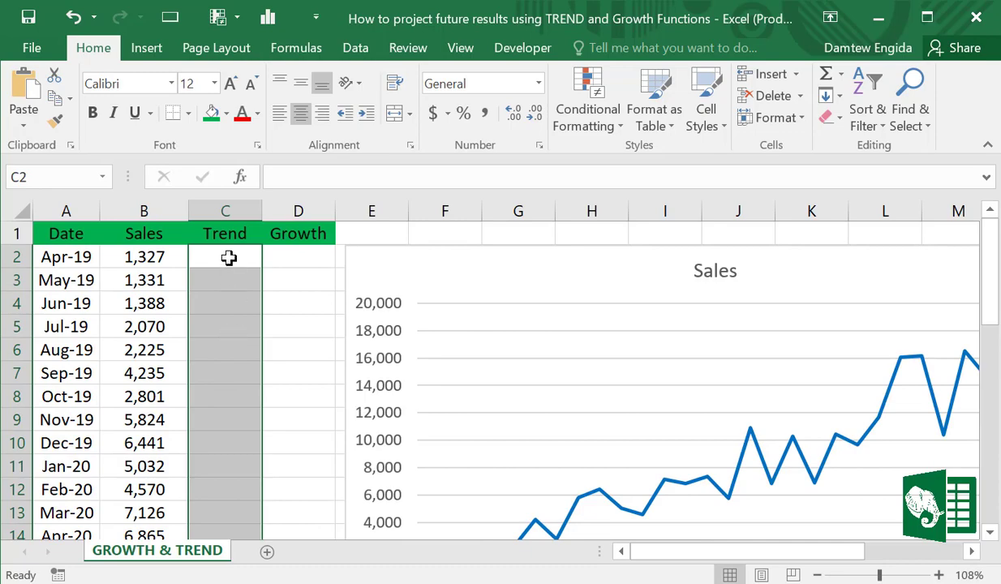
pyautogui.write('=')
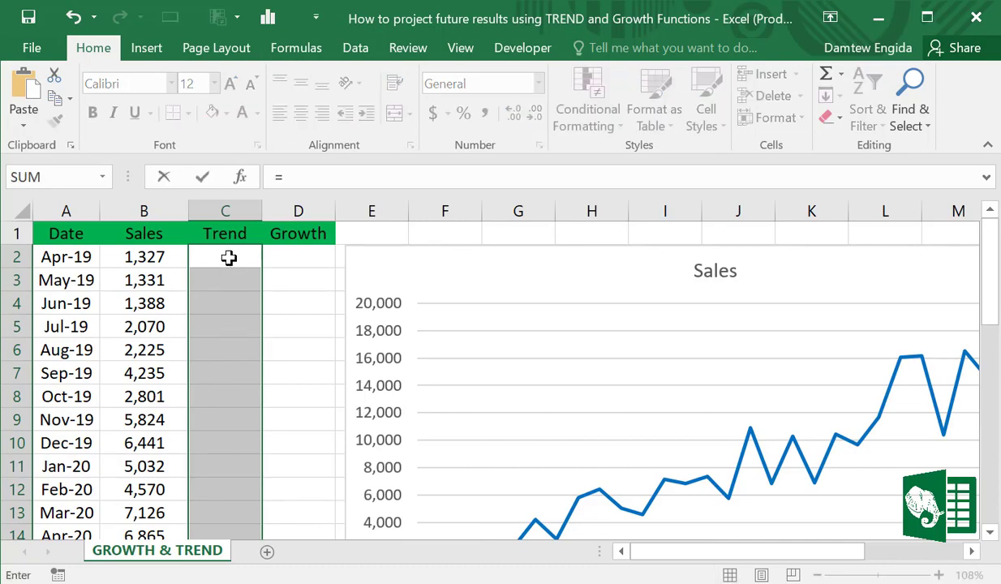
pyautogui.write('TRE')
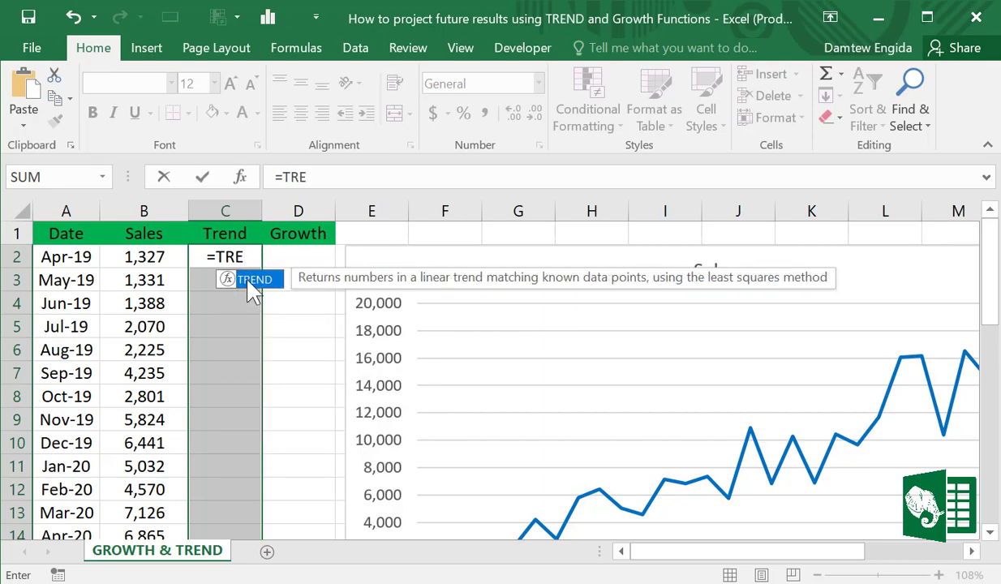
pyautogui.doubleClick(248, 281)
pyautogui.moveTo(138, 254); pyautogui.dragTo(136, 487)
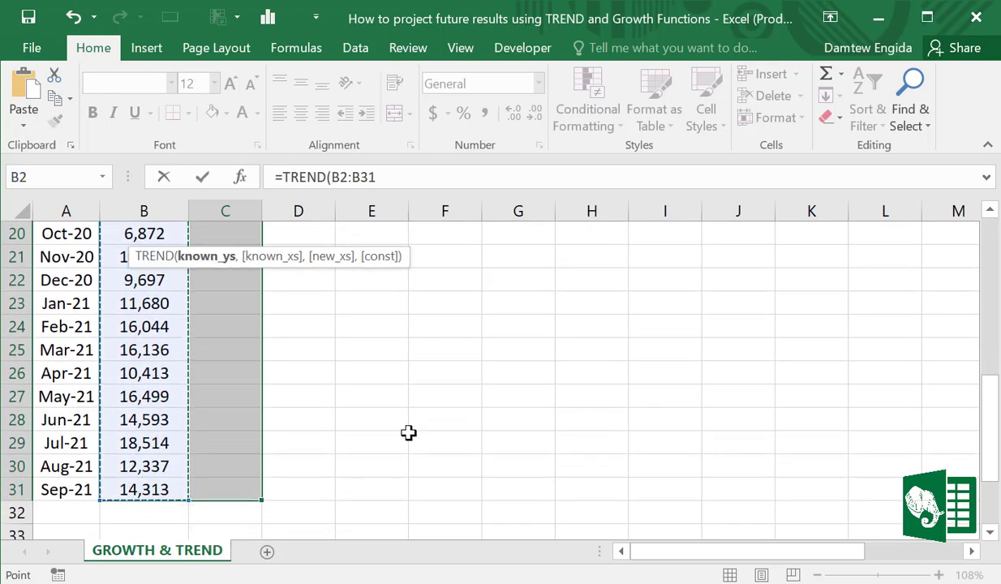
pyautogui.scroll(6, 458, 405)
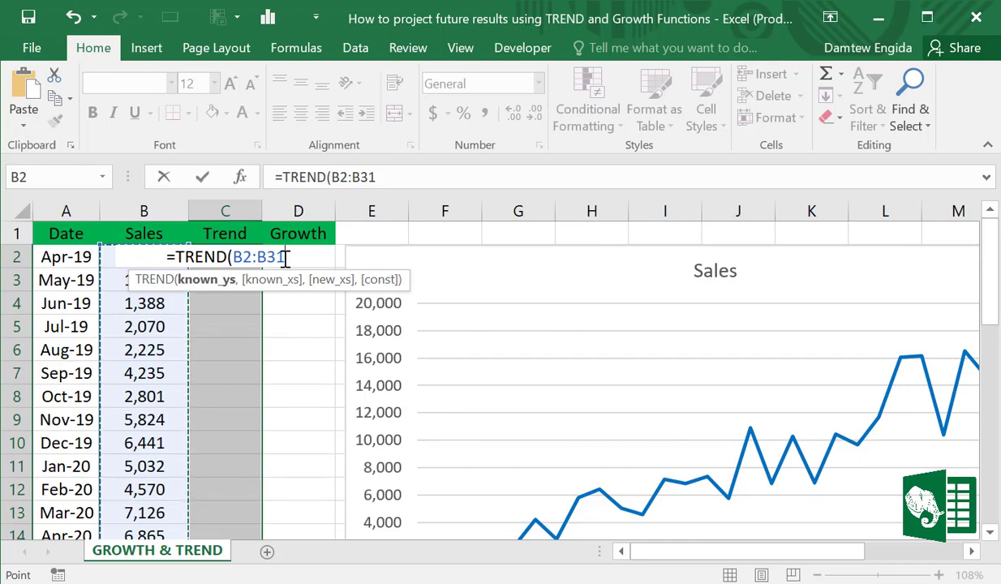
pyautogui.hotkey('ctrl', 'shift', 'Return')
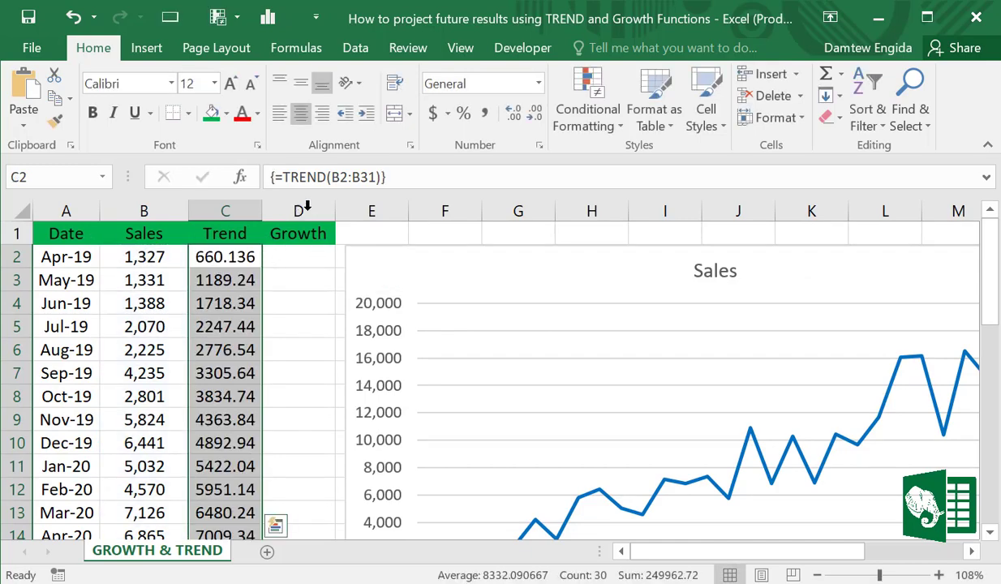
# Review the TREND formula in the formula bar and cancel the edit with Esc
pyautogui.moveTo(274, 180); pyautogui.dragTo(351, 178)
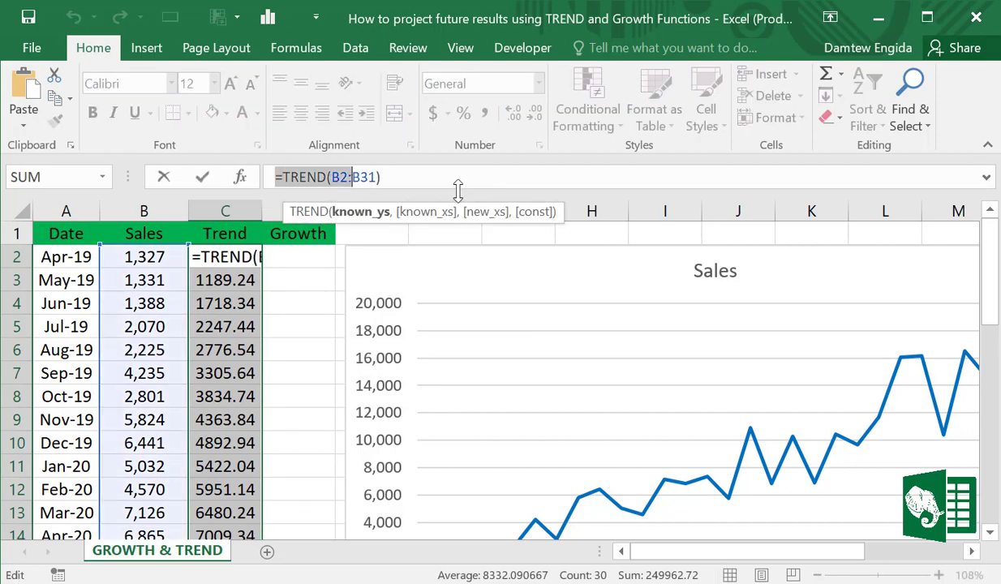
pyautogui.click(240, 373)
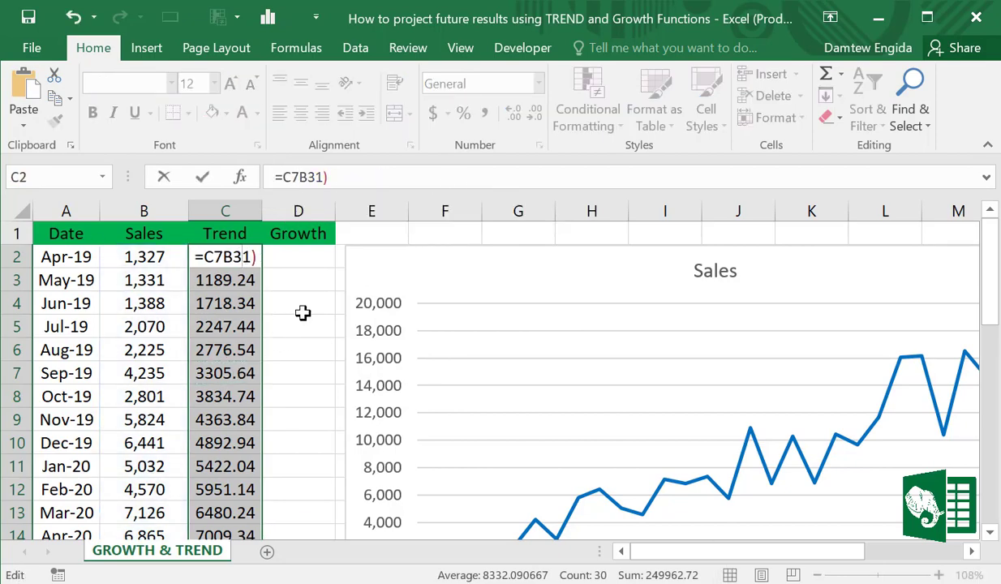
pyautogui.press('Escape')
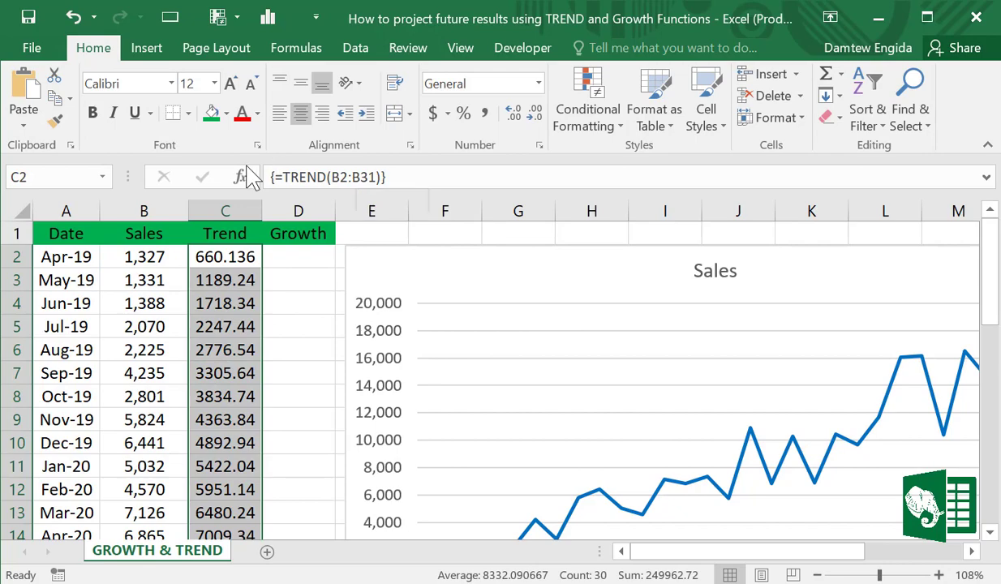
pyautogui.scroll(-20, 208, 354)
pyautogui.scroll(19, 217, 382)
pyautogui.scroll(-5, 217, 389)
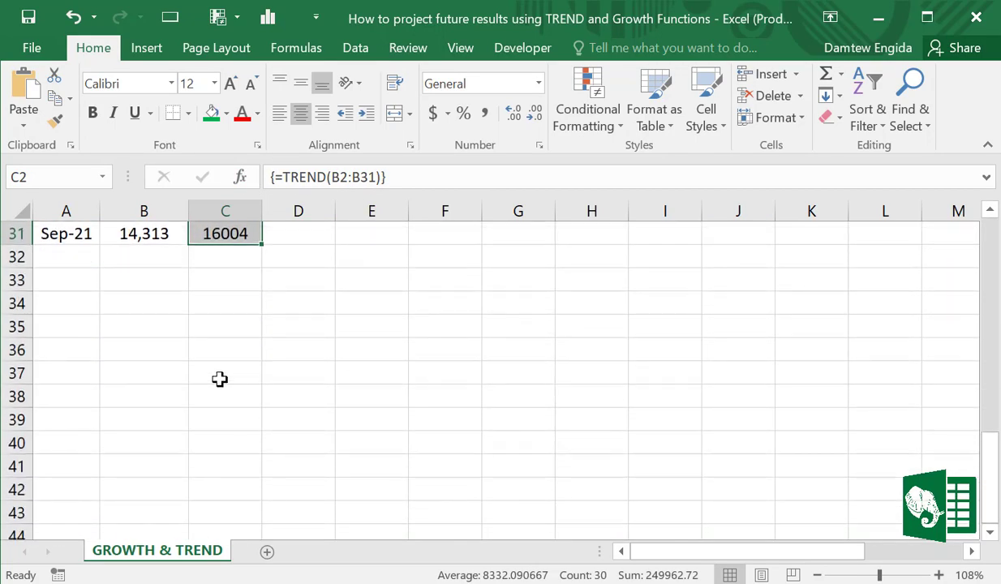
pyautogui.scroll(10, 219, 379)
pyautogui.scroll(1, 236, 357)
pyautogui.click(308, 253)
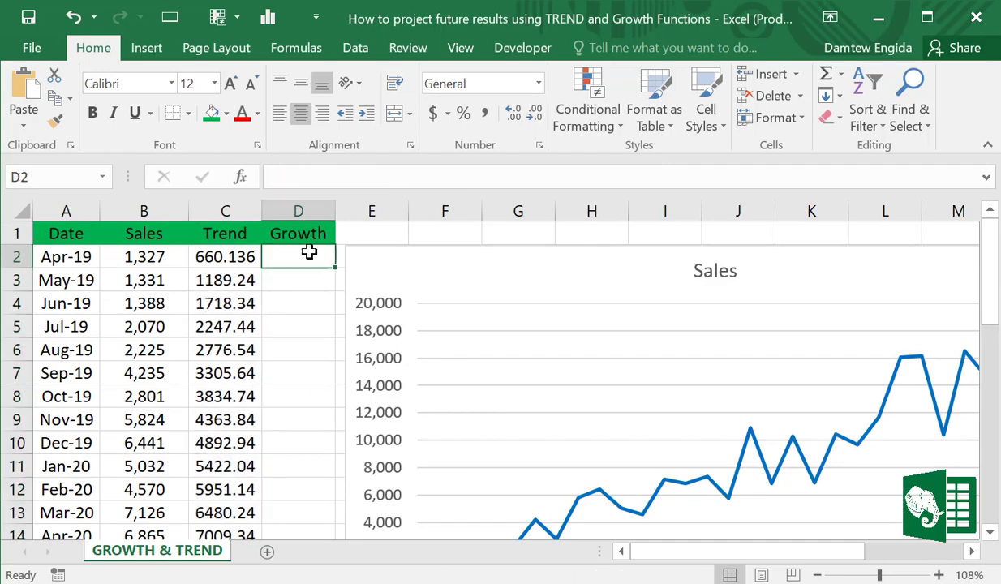
# Enter =GROWTH(B2:B31) as an array formula across D2:D31
pyautogui.moveTo(297, 342); pyautogui.dragTo(334, 496)
pyautogui.scroll(-5, 291, 511)
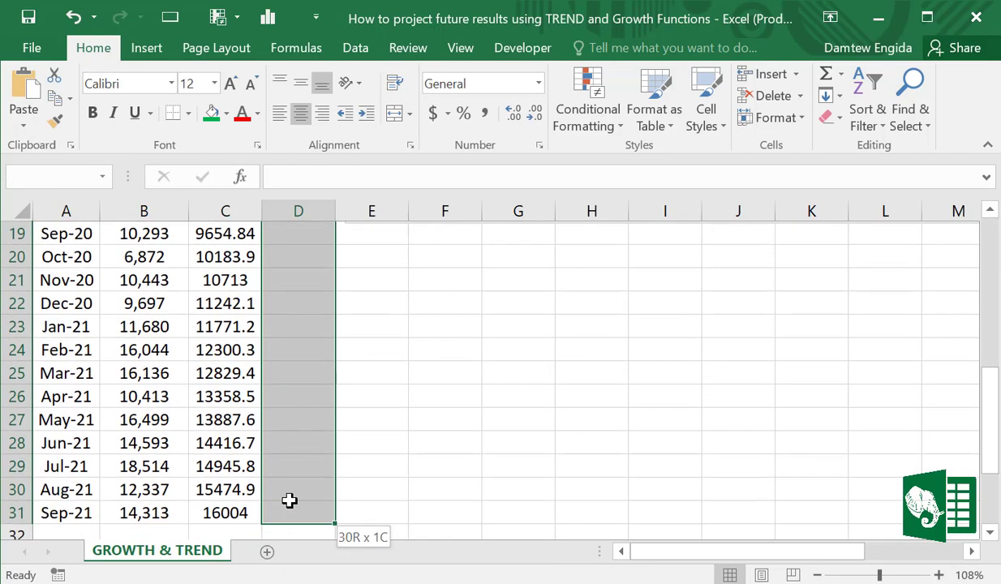
pyautogui.scroll(6, 353, 393)
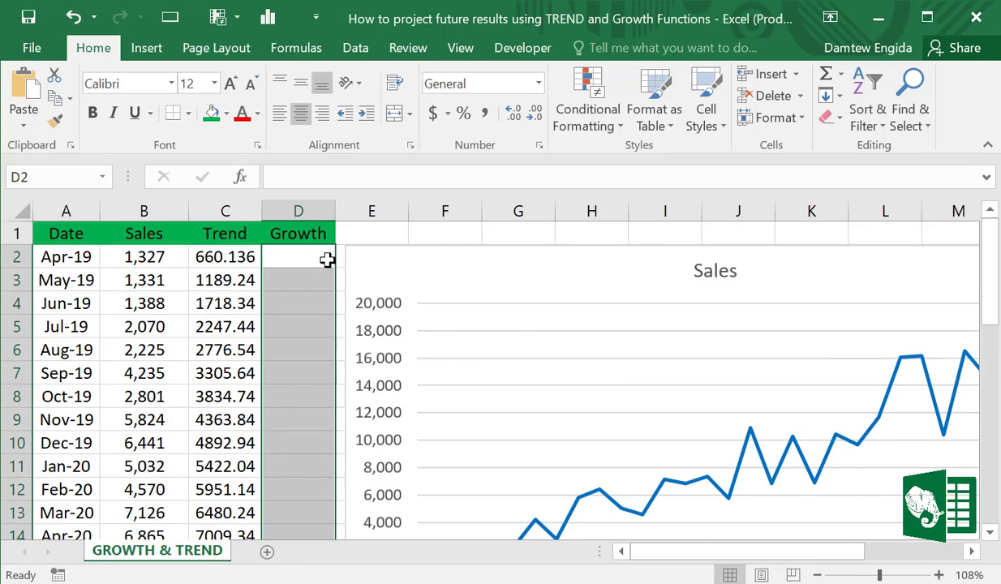
pyautogui.write('=')
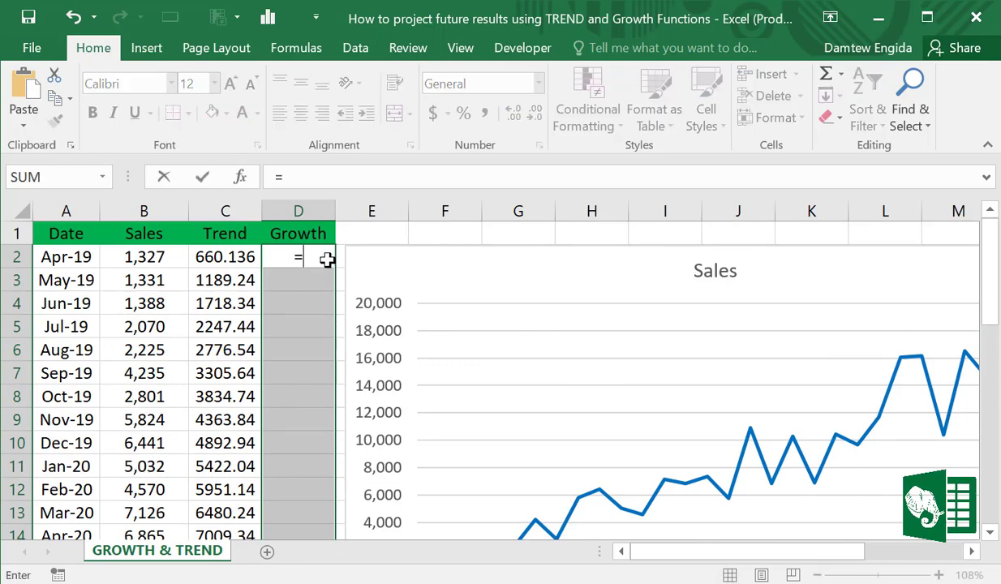
pyautogui.write('gr')
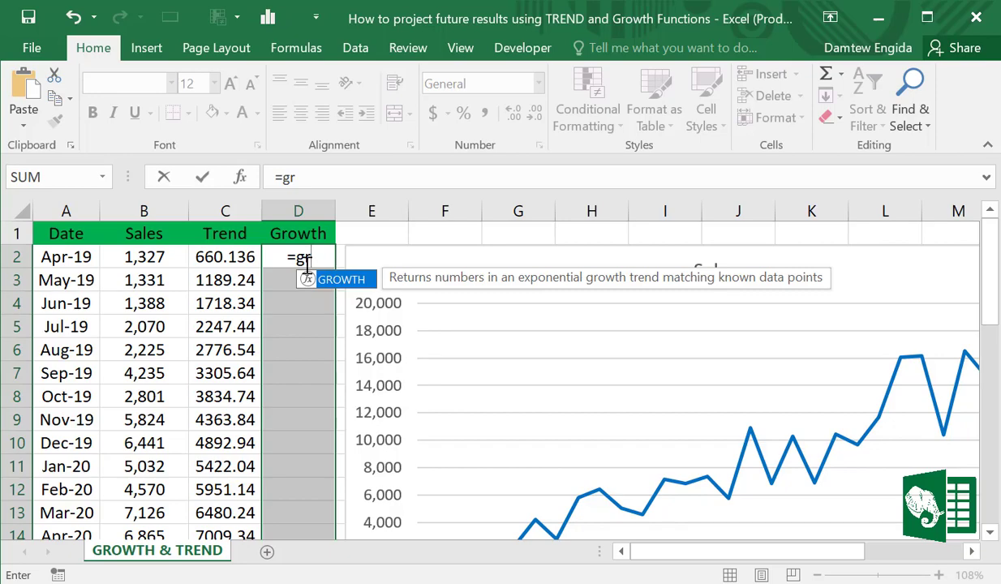
pyautogui.doubleClick(328, 282)
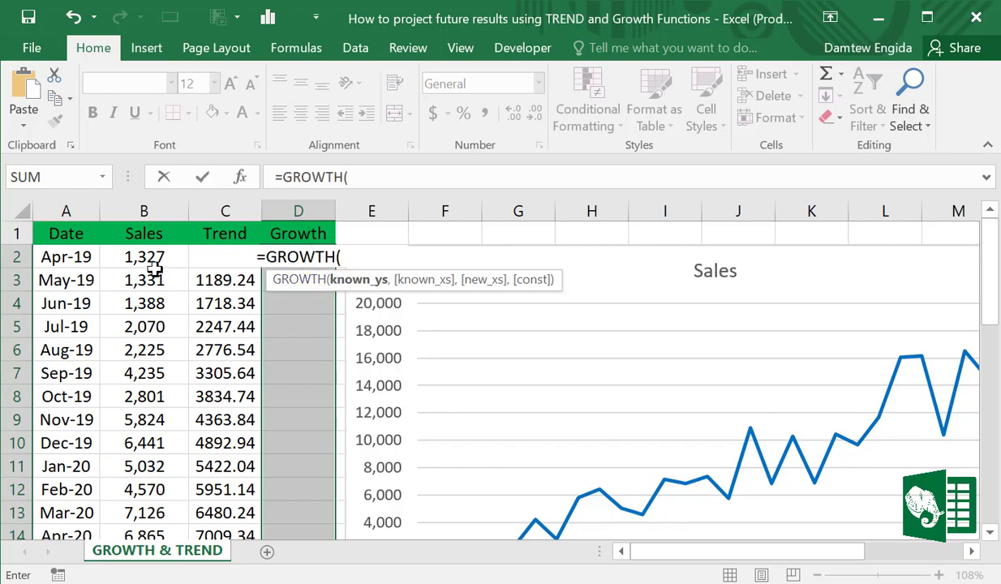
pyautogui.moveTo(153, 253); pyautogui.dragTo(145, 486)
pyautogui.scroll(6, 370, 422)
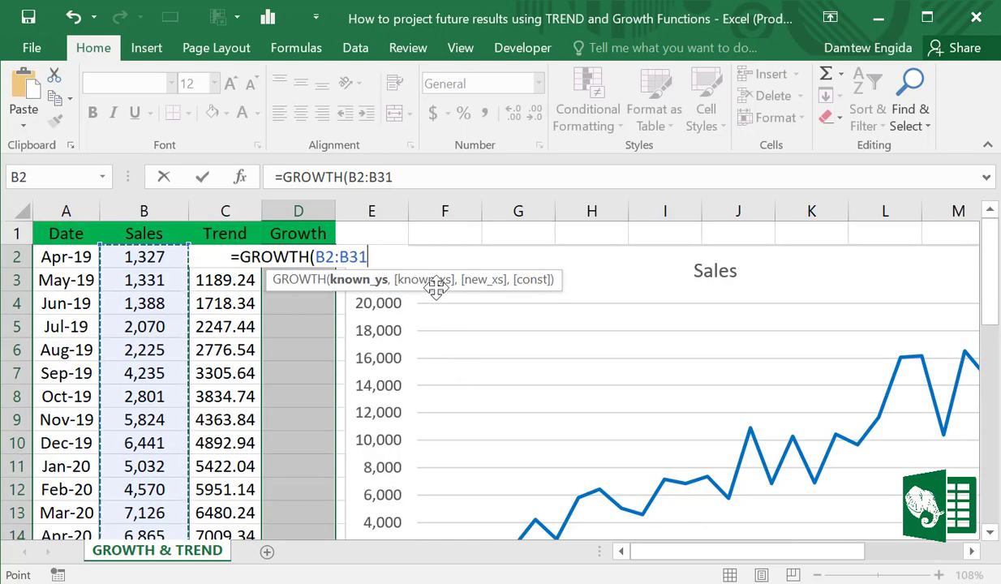
pyautogui.hotkey('ctrl', 'shift', 'Return')
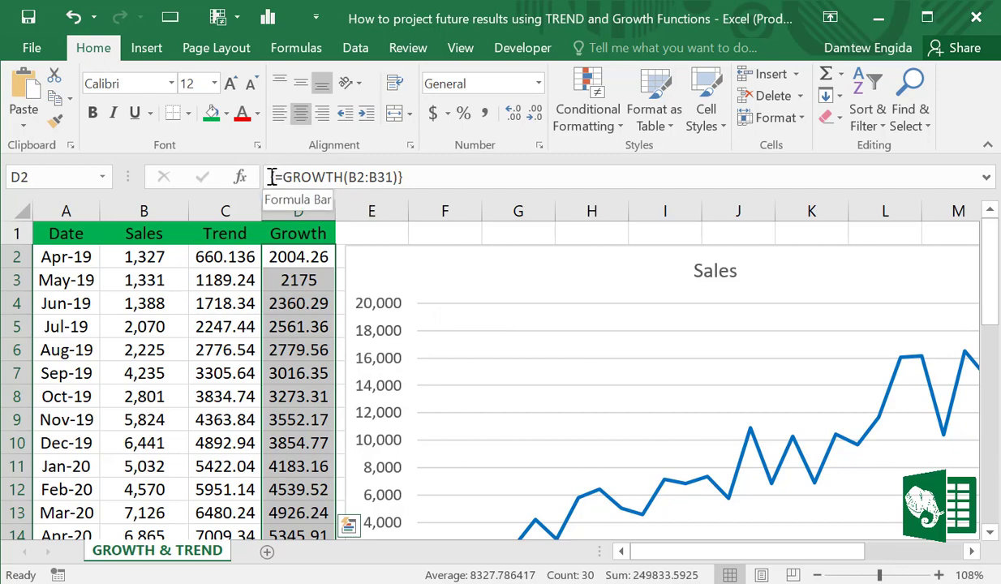
# Deselect the results by clicking an empty cell and review the Growth values
pyautogui.scroll(-10, 293, 400)
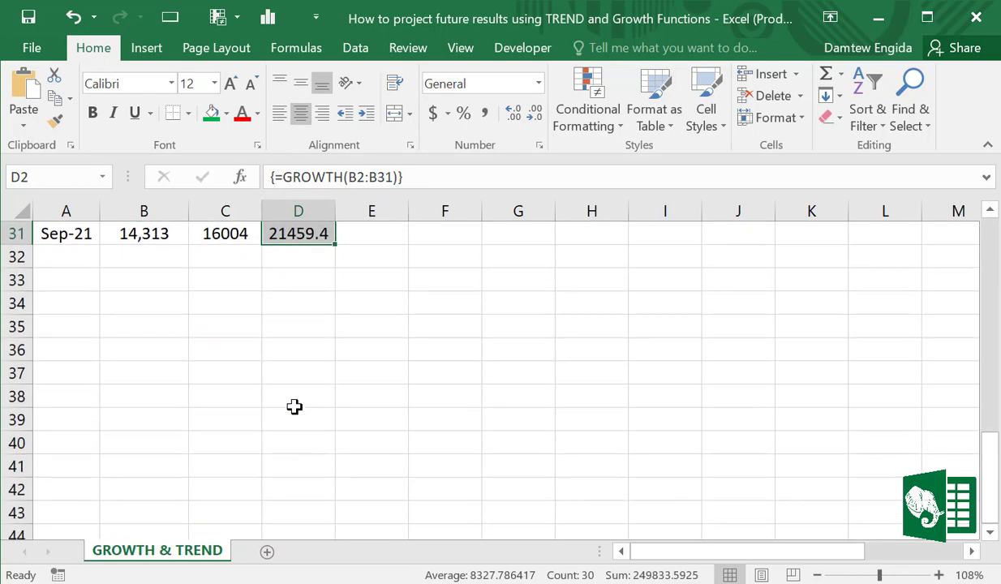
pyautogui.click(463, 346)
pyautogui.scroll(5, 189, 330)
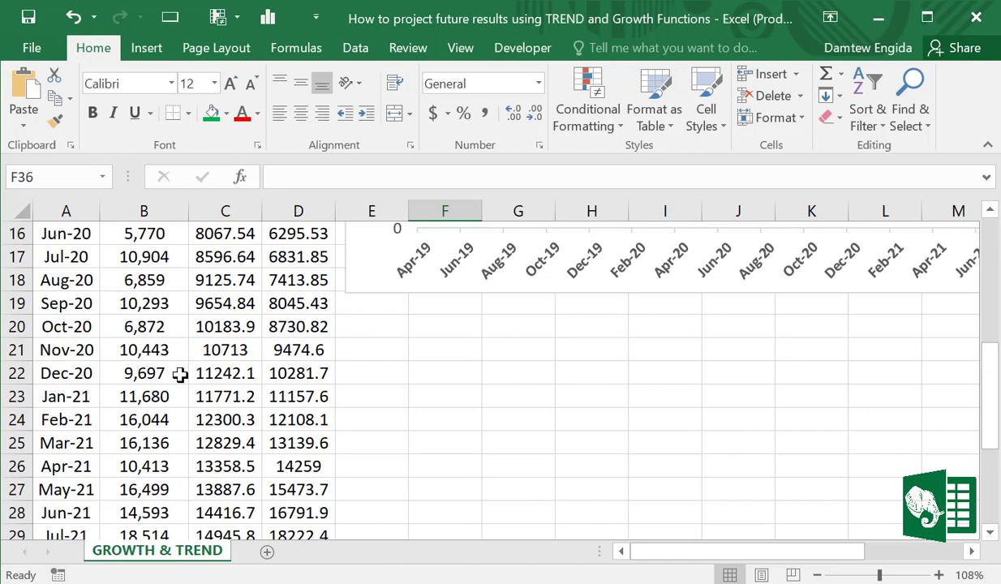
pyautogui.scroll(-5, 180, 376)
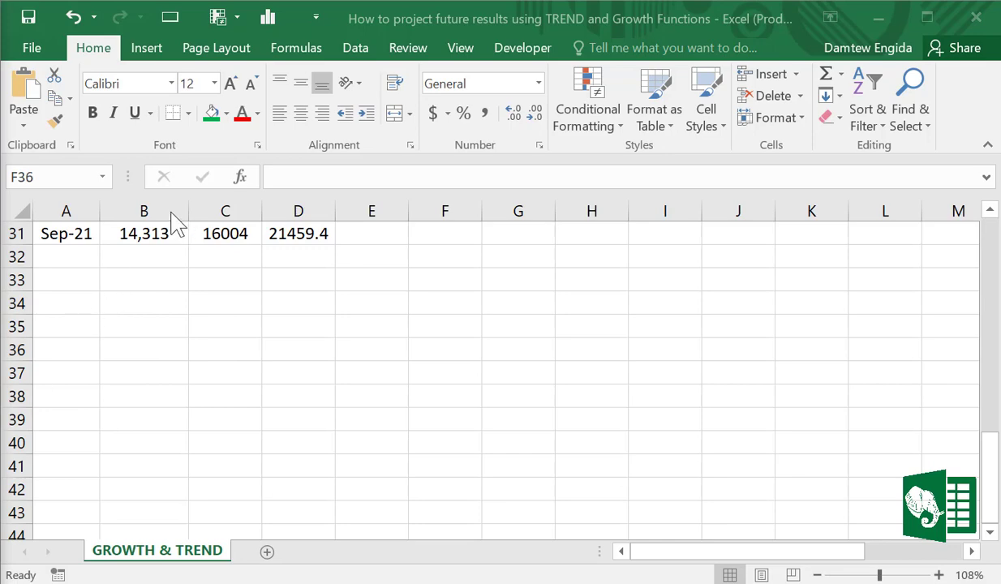
# Auto-fill the Date column with Oct-21 through Mar-22 (A32:A37) and select C2:D31
pyautogui.click(74, 234)
pyautogui.moveTo(100, 245); pyautogui.dragTo(98, 357)
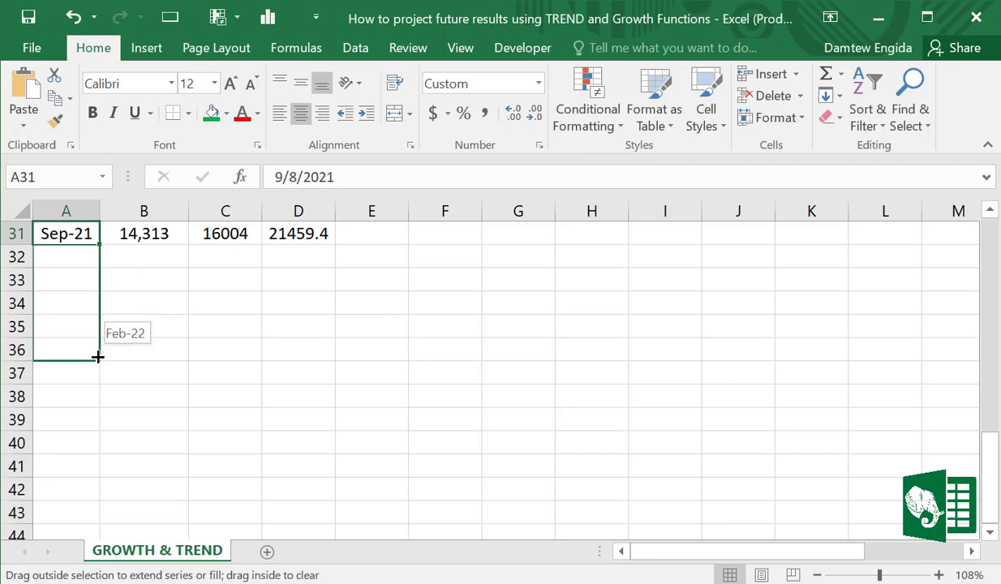
pyautogui.moveTo(98, 367); pyautogui.dragTo(97, 378)
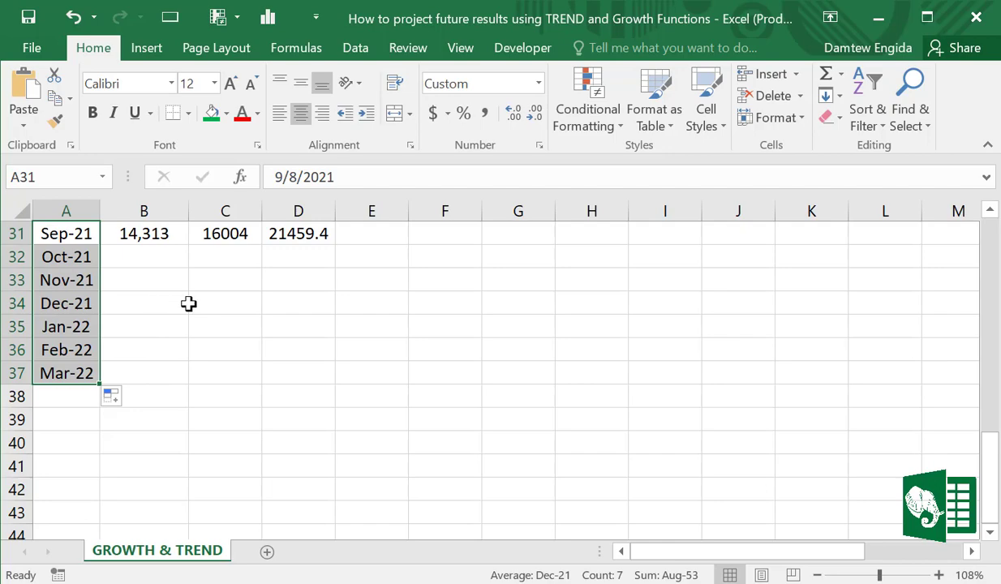
pyautogui.scroll(10, 197, 304)
pyautogui.moveTo(225, 258); pyautogui.dragTo(308, 373)
pyautogui.scroll(8, 331, 362)
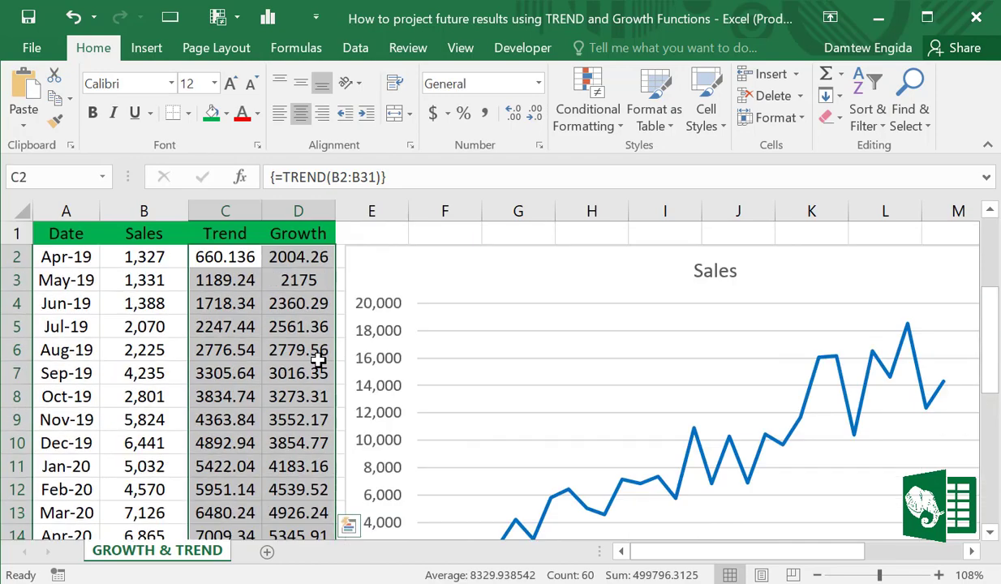
# Copy C2:D31 and paste it back at C2 as values only
pyautogui.click(58, 97)
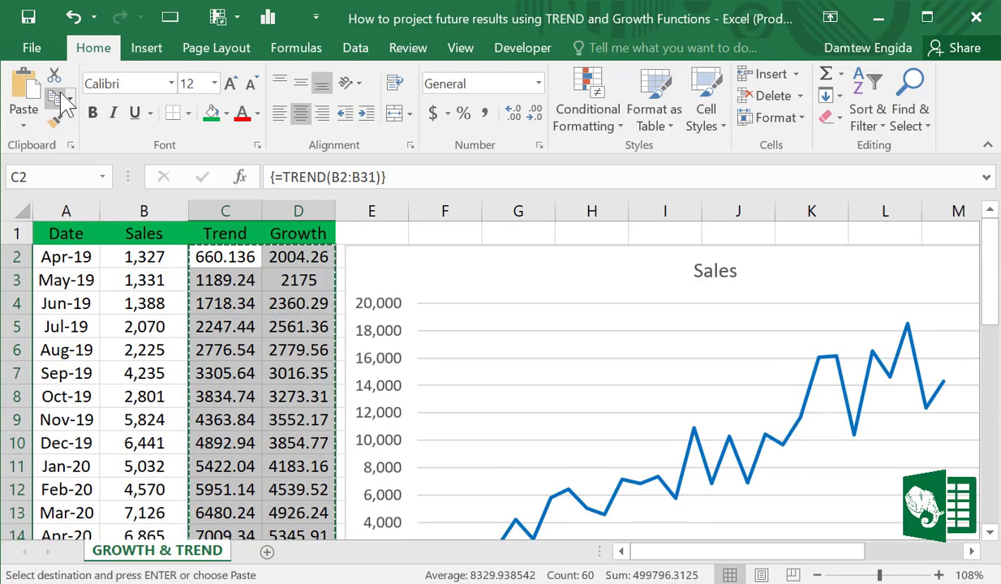
pyautogui.click(212, 254)
pyautogui.rightClick(221, 263)
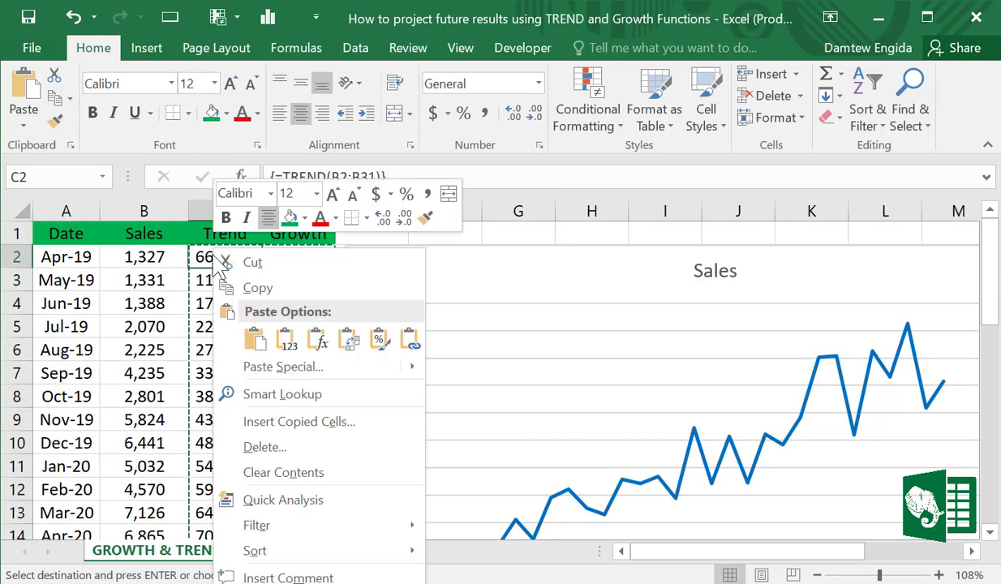
pyautogui.click(285, 339)
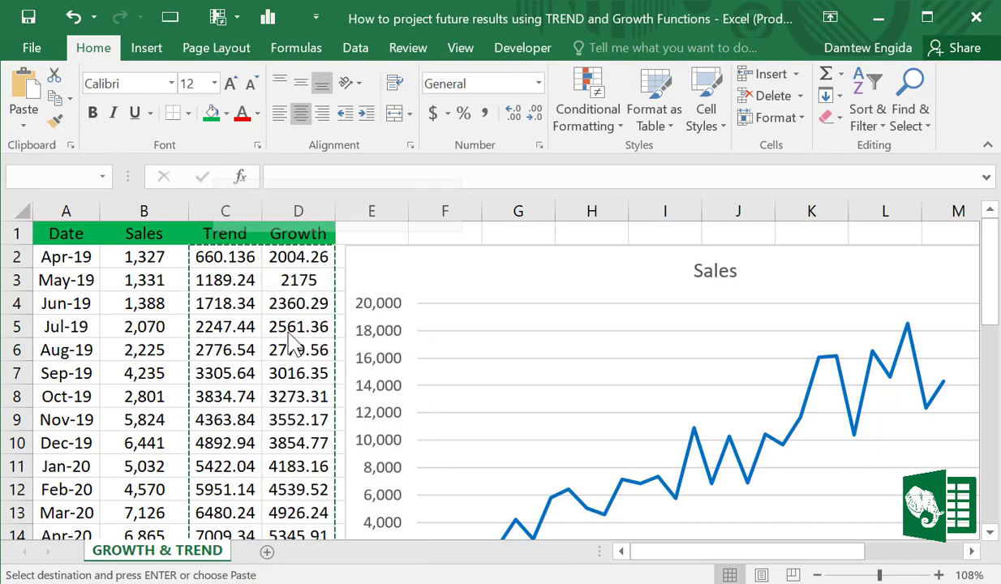
pyautogui.scroll(-15, 273, 371)
pyautogui.scroll(10, 273, 371)
pyautogui.scroll(-5, 313, 403)
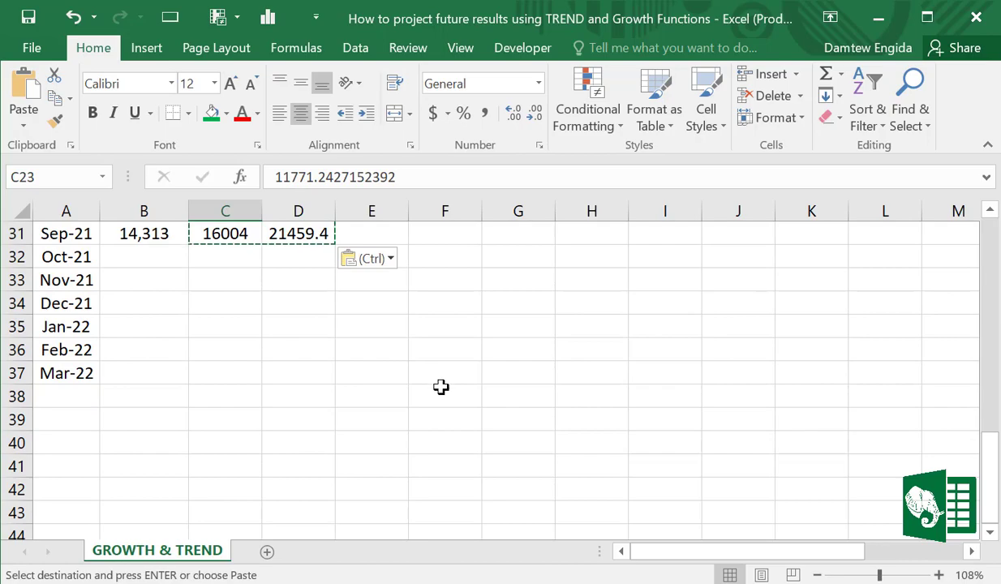
pyautogui.scroll(5, 288, 306)
# Extend the Trend column to row 37 with a Linear Trend fill, reaching 19178.6
pyautogui.moveTo(995, 412); pyautogui.dragTo(990, 261)
pyautogui.moveTo(240, 257); pyautogui.dragTo(250, 511)
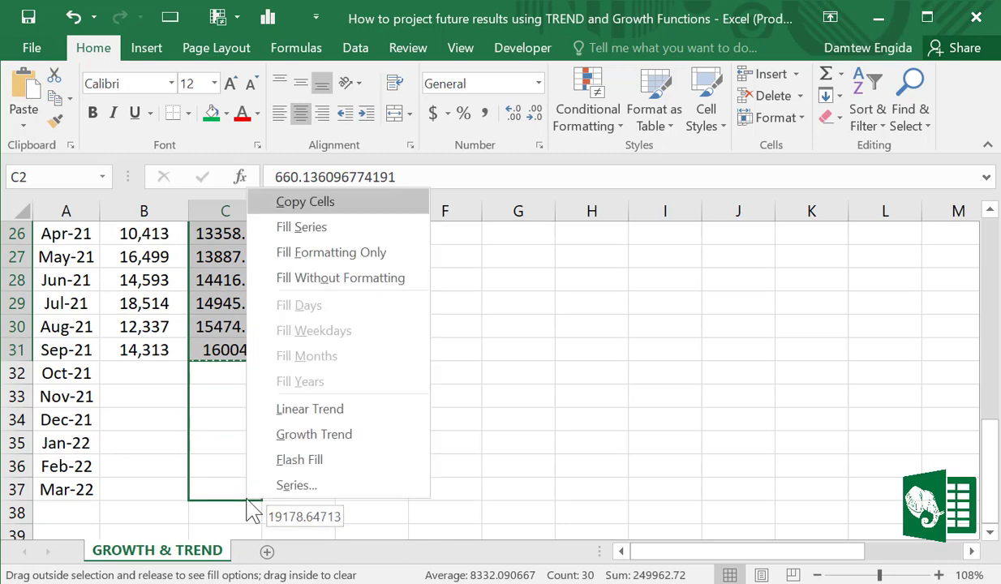
pyautogui.click(309, 409)
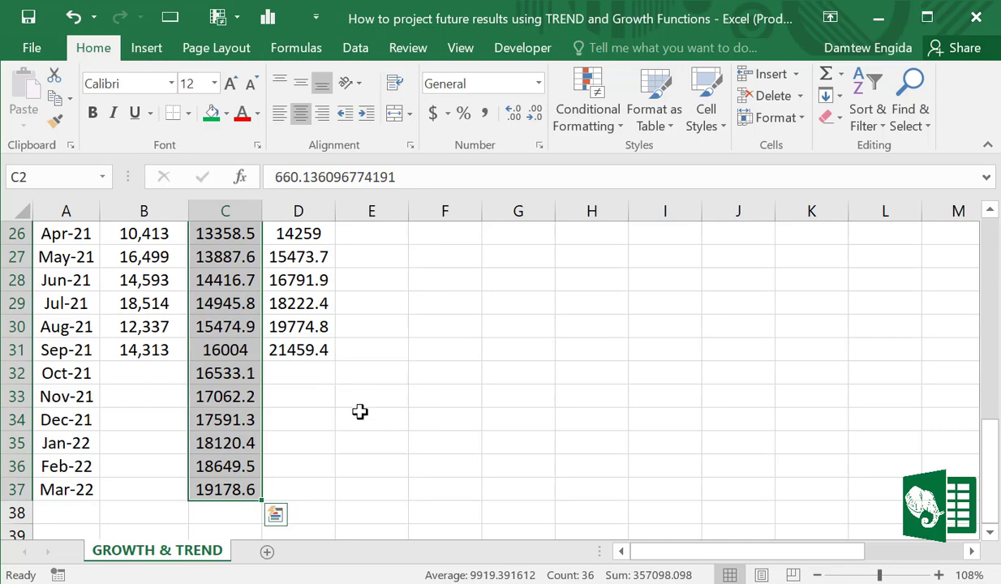
pyautogui.scroll(8, 344, 422)
# Extend the Growth column to D37 with a Growth Trend fill, 23287.5 to 35047
pyautogui.moveTo(309, 258); pyautogui.dragTo(316, 487)
pyautogui.scroll(-5, 399, 442)
pyautogui.scroll(5, 362, 364)
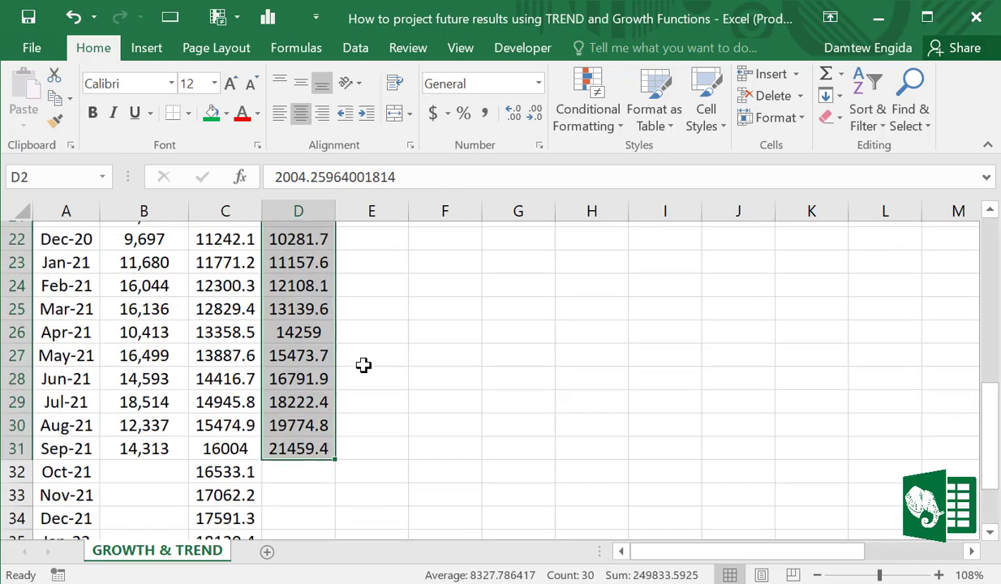
pyautogui.moveTo(996, 438); pyautogui.dragTo(992, 477)
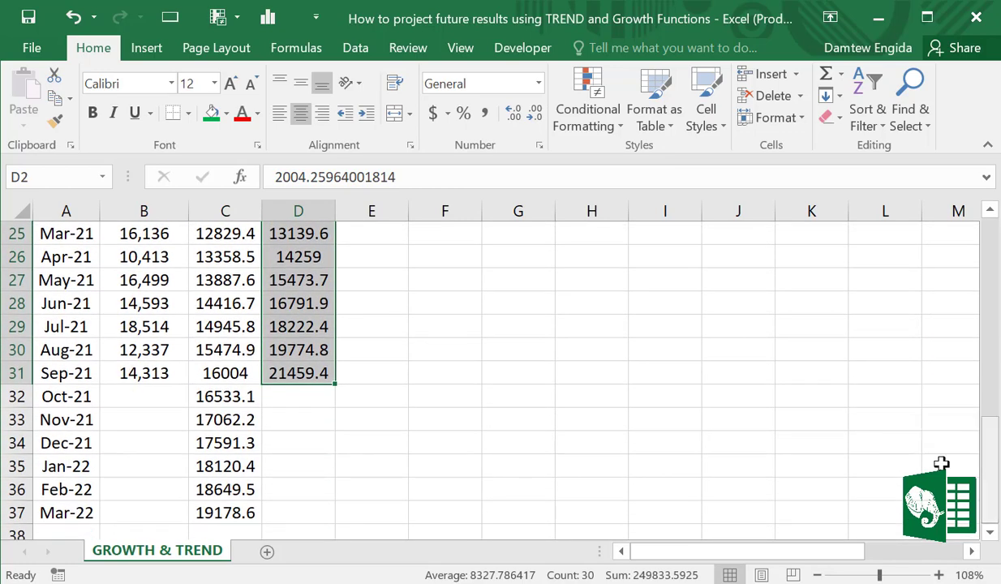
pyautogui.scroll(1, 335, 386)
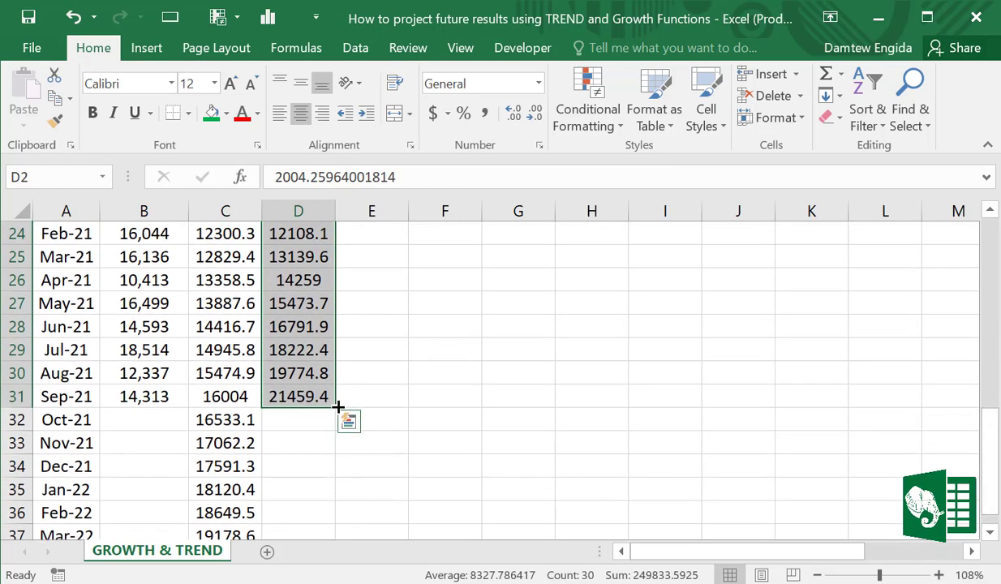
pyautogui.moveTo(338, 405); pyautogui.dragTo(319, 566)
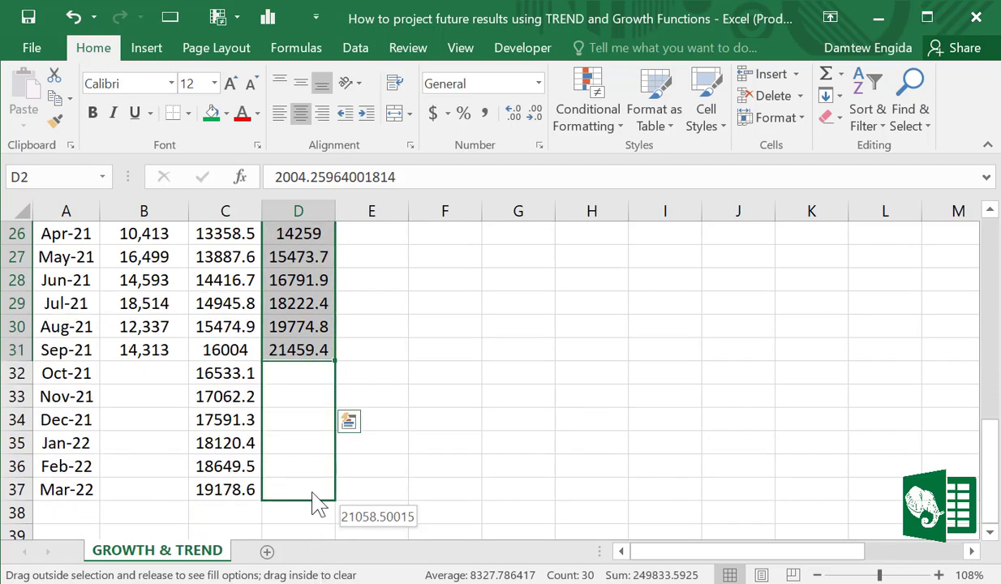
pyautogui.moveTo(319, 504); pyautogui.dragTo(319, 504)
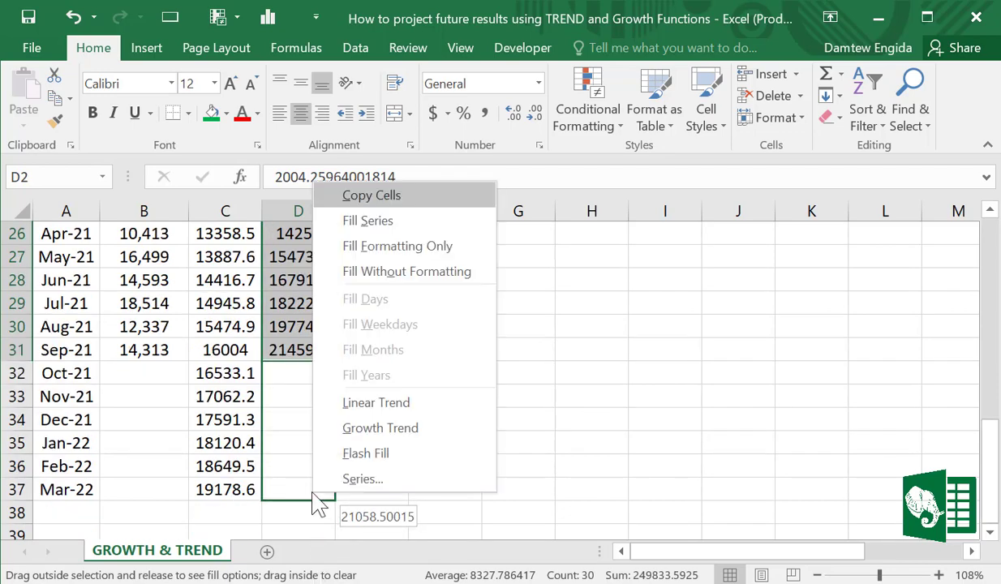
pyautogui.click(379, 428)
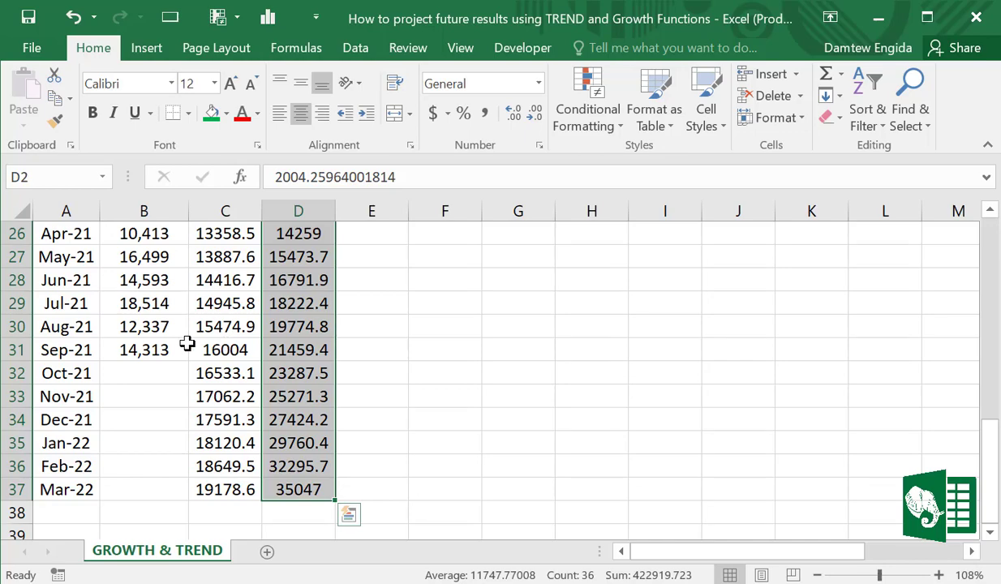
pyautogui.scroll(8, 394, 461)
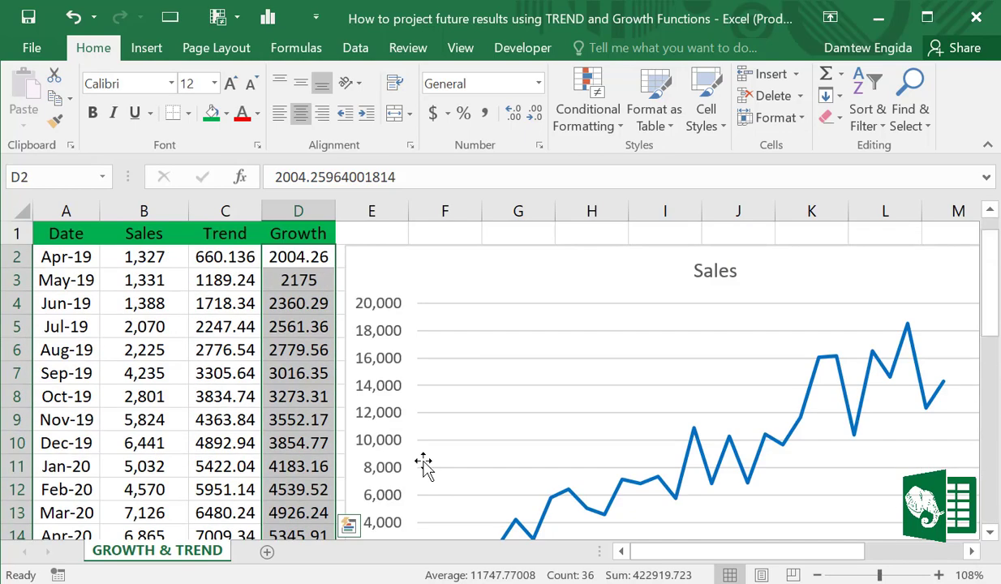
# Change the chart's data range to A1:D37 so Trend and Growth plot beside Sales
pyautogui.click(385, 266)
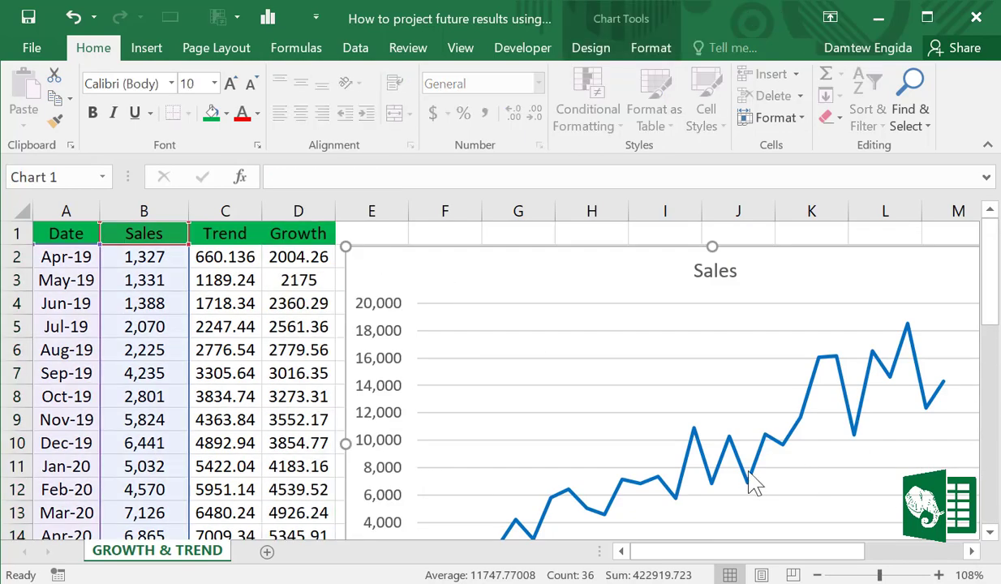
pyautogui.rightClick(510, 274)
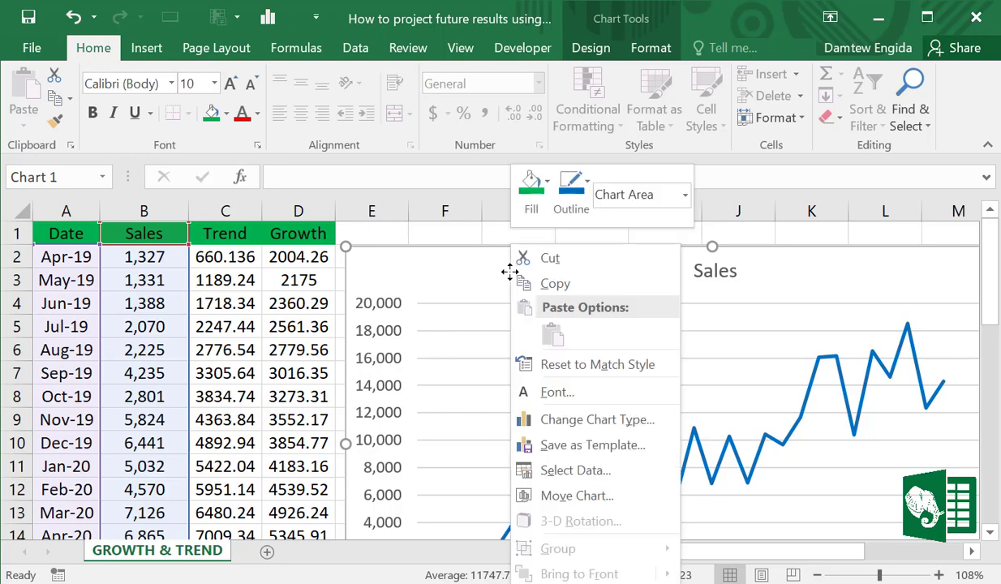
pyautogui.click(588, 478)
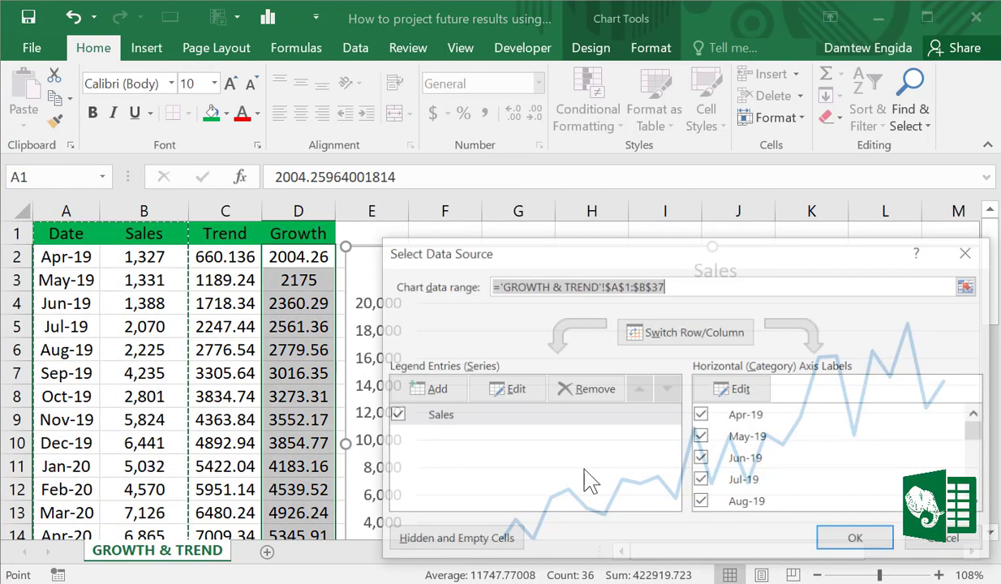
pyautogui.click(969, 286)
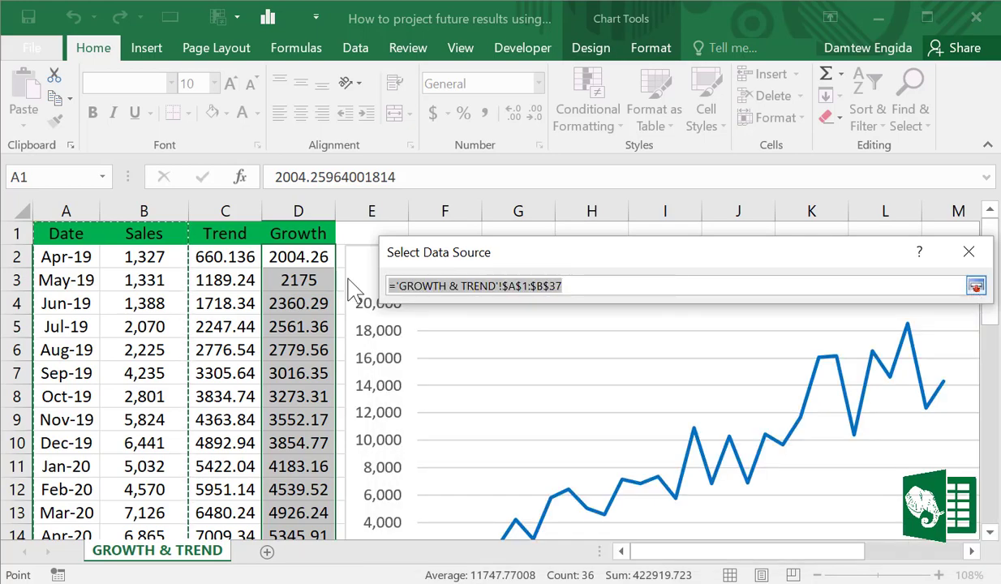
pyautogui.moveTo(62, 234); pyautogui.dragTo(312, 481)
pyautogui.click(976, 286)
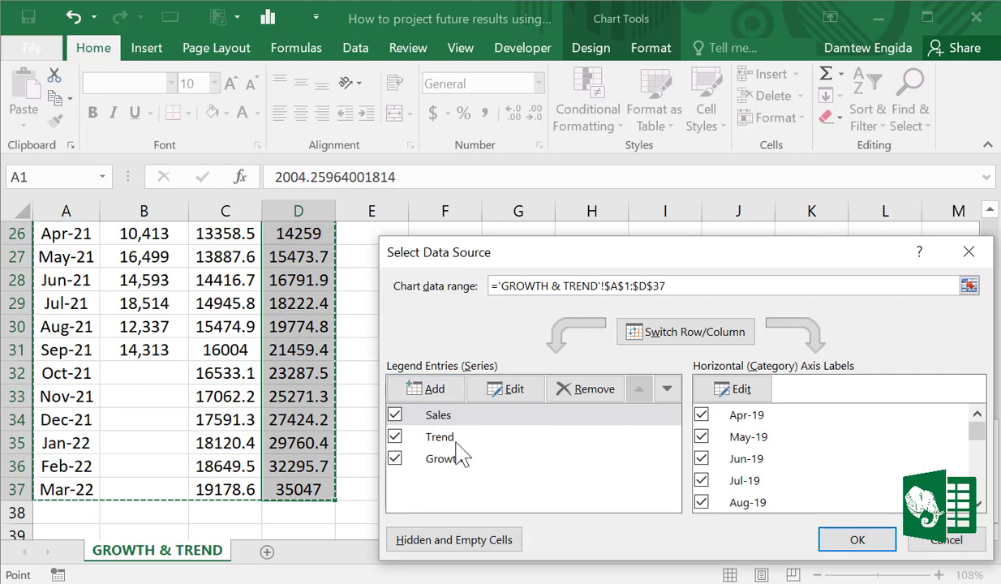
pyautogui.click(853, 538)
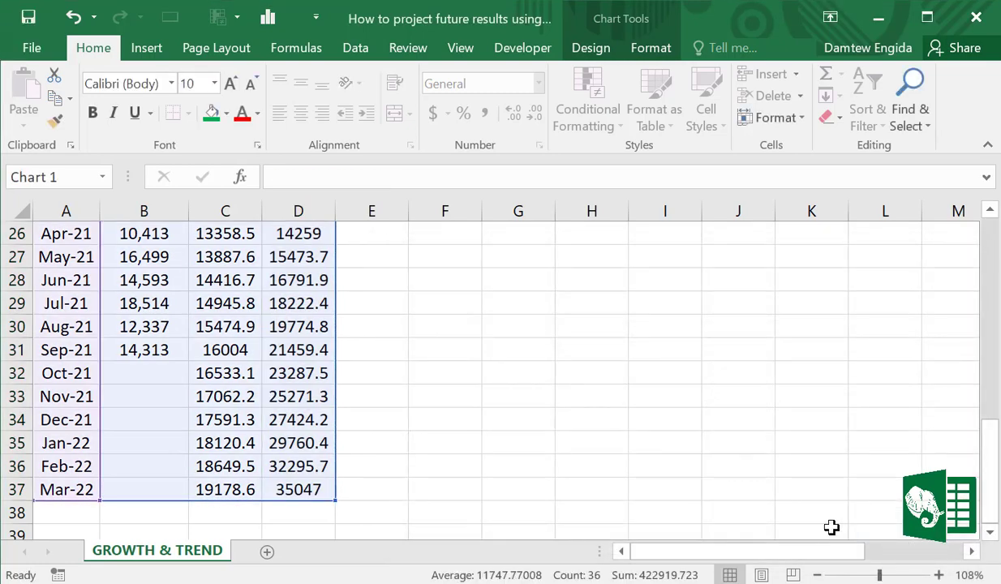
pyautogui.moveTo(724, 554); pyautogui.dragTo(876, 565)
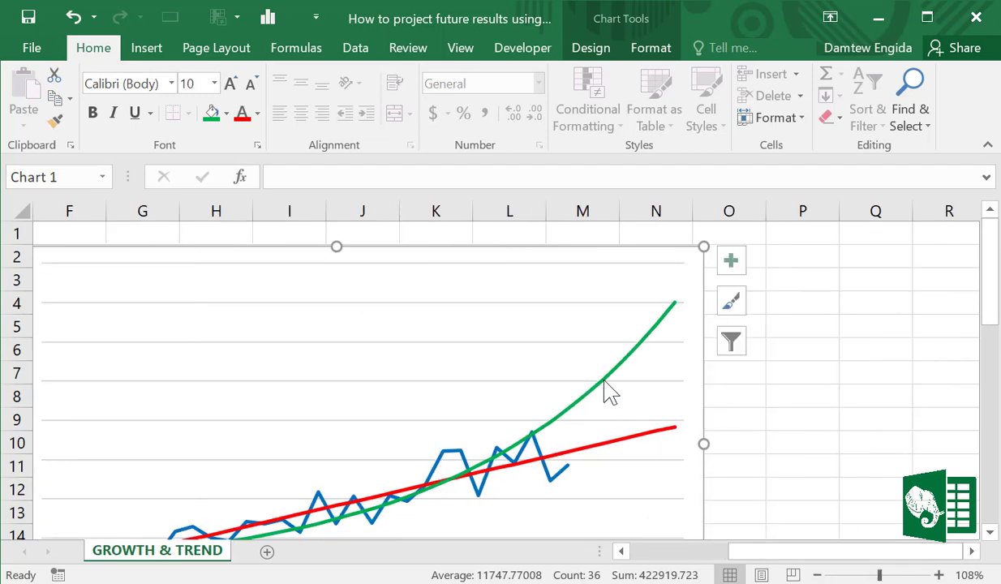
pyautogui.click(561, 420)
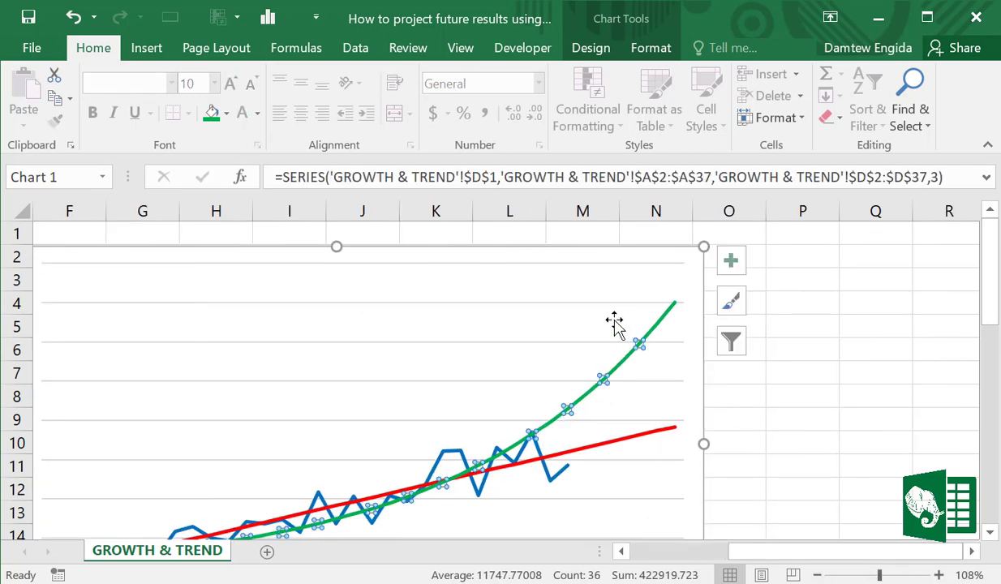
pyautogui.click(573, 454)
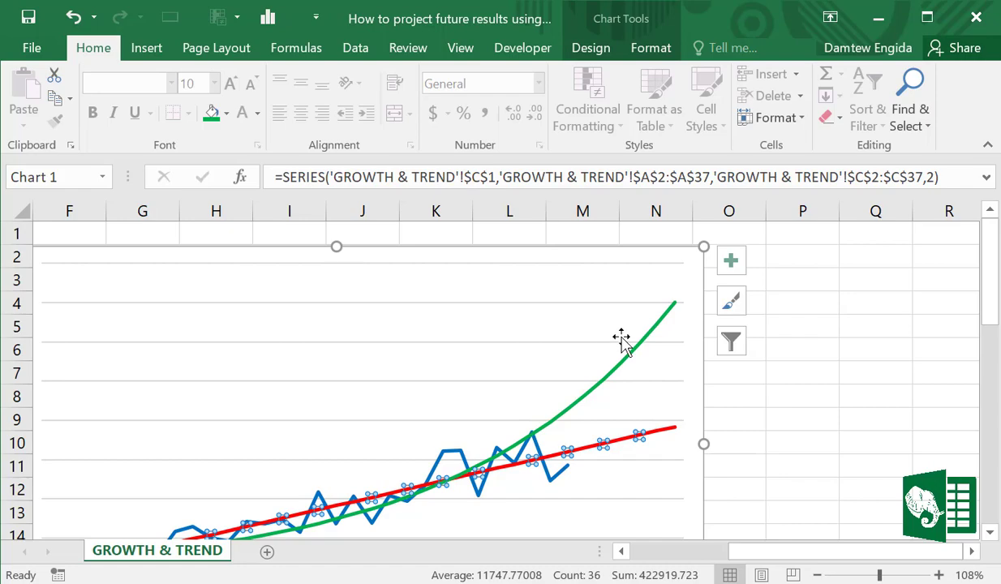
pyautogui.moveTo(752, 557); pyautogui.dragTo(847, 558)
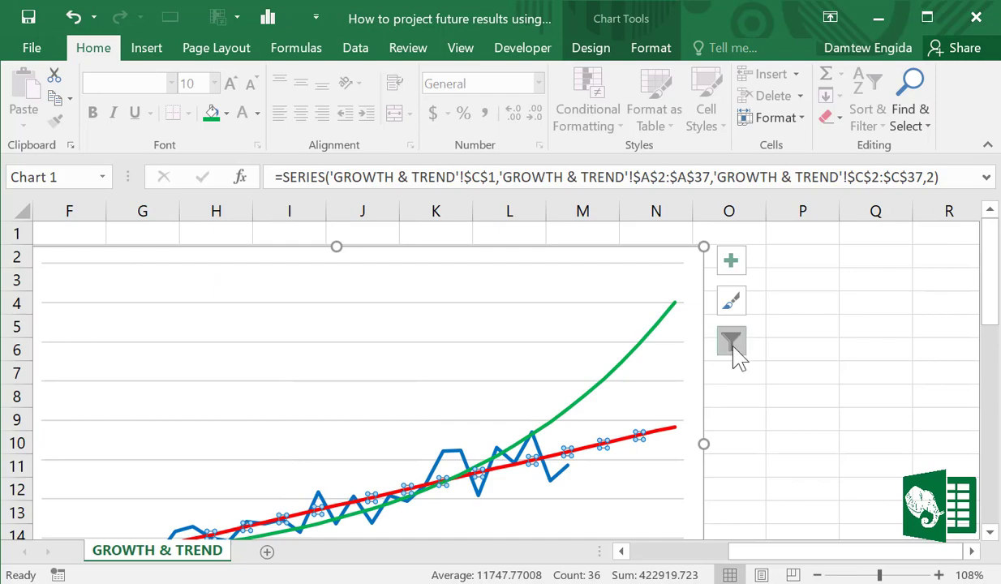
pyautogui.moveTo(760, 554); pyautogui.dragTo(621, 554)
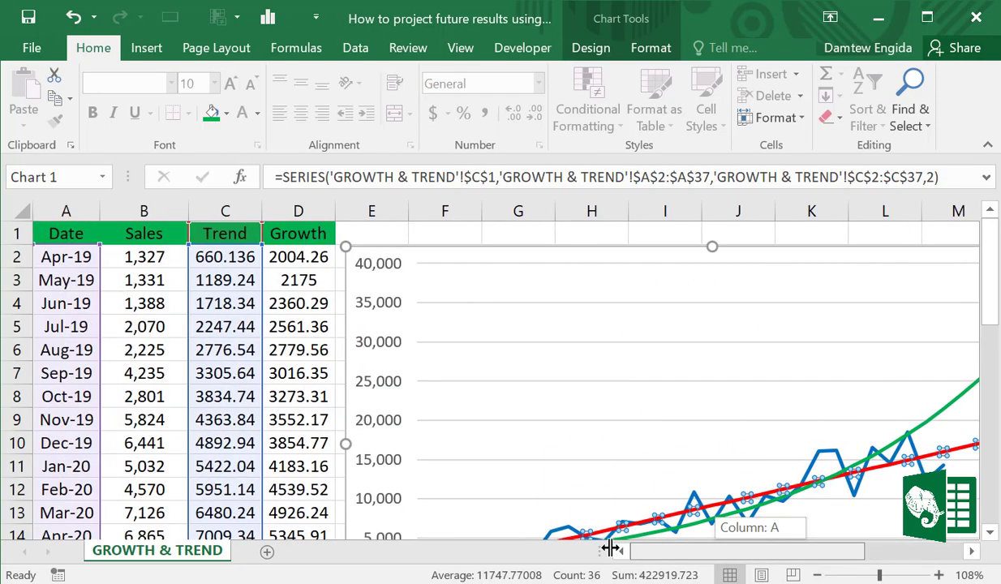
pyautogui.scroll(-3, 276, 461)
pyautogui.scroll(-7, 256, 456)
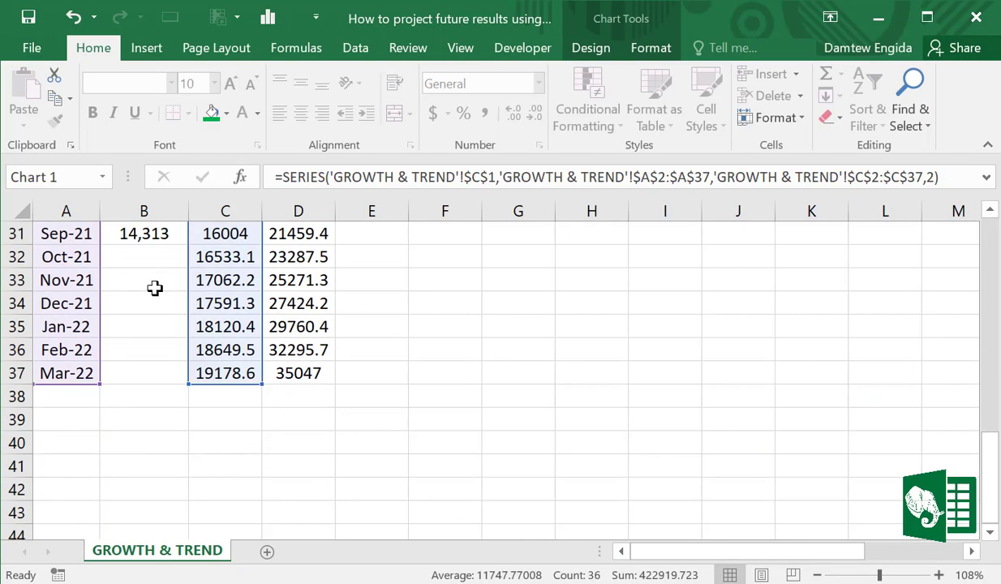
pyautogui.click(286, 342)
pyautogui.click(444, 397)
pyautogui.scroll(10, 447, 406)
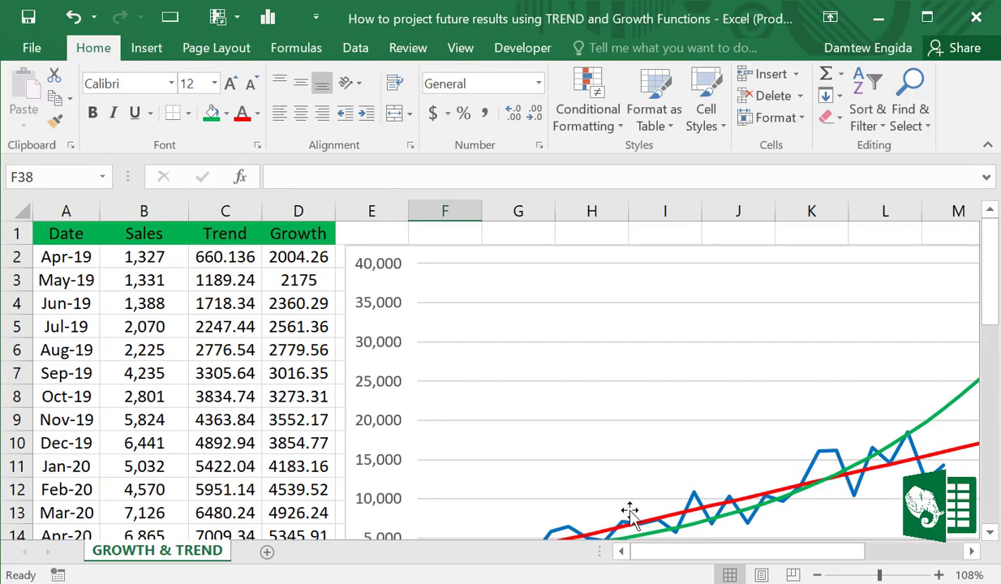